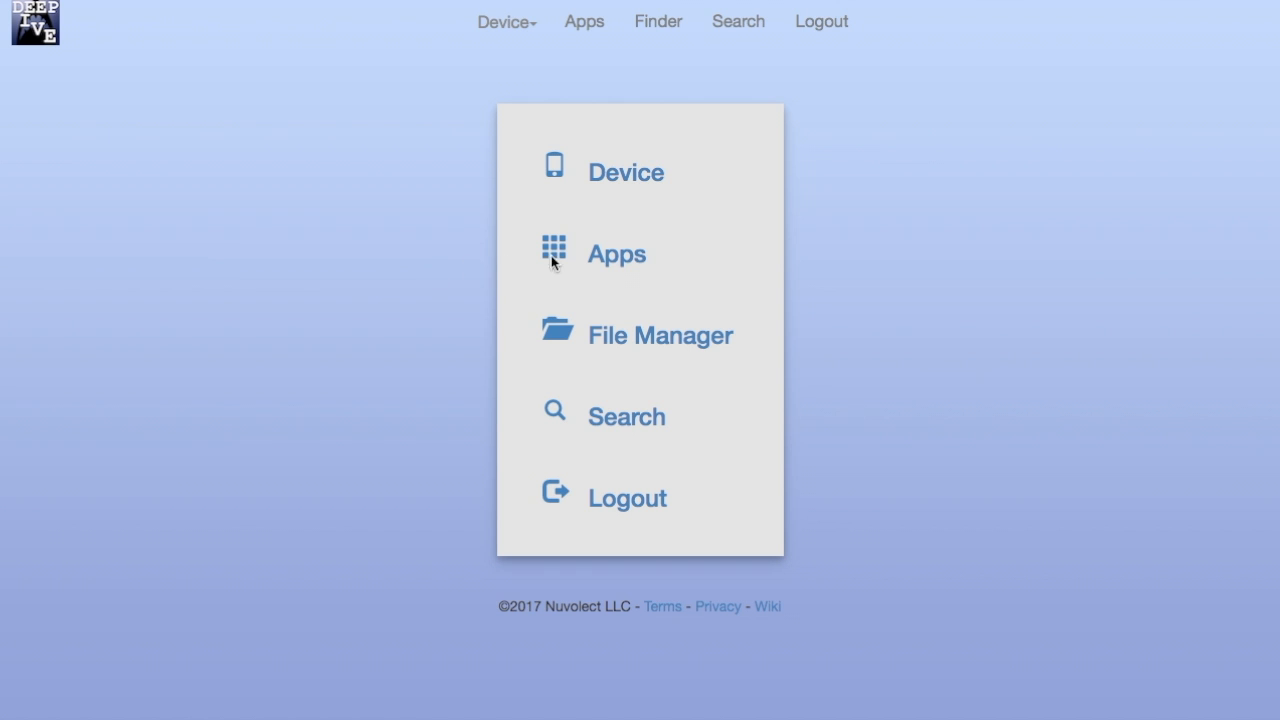
Open the apps list and filter the installed apps by "diva"
left_click(612, 257)
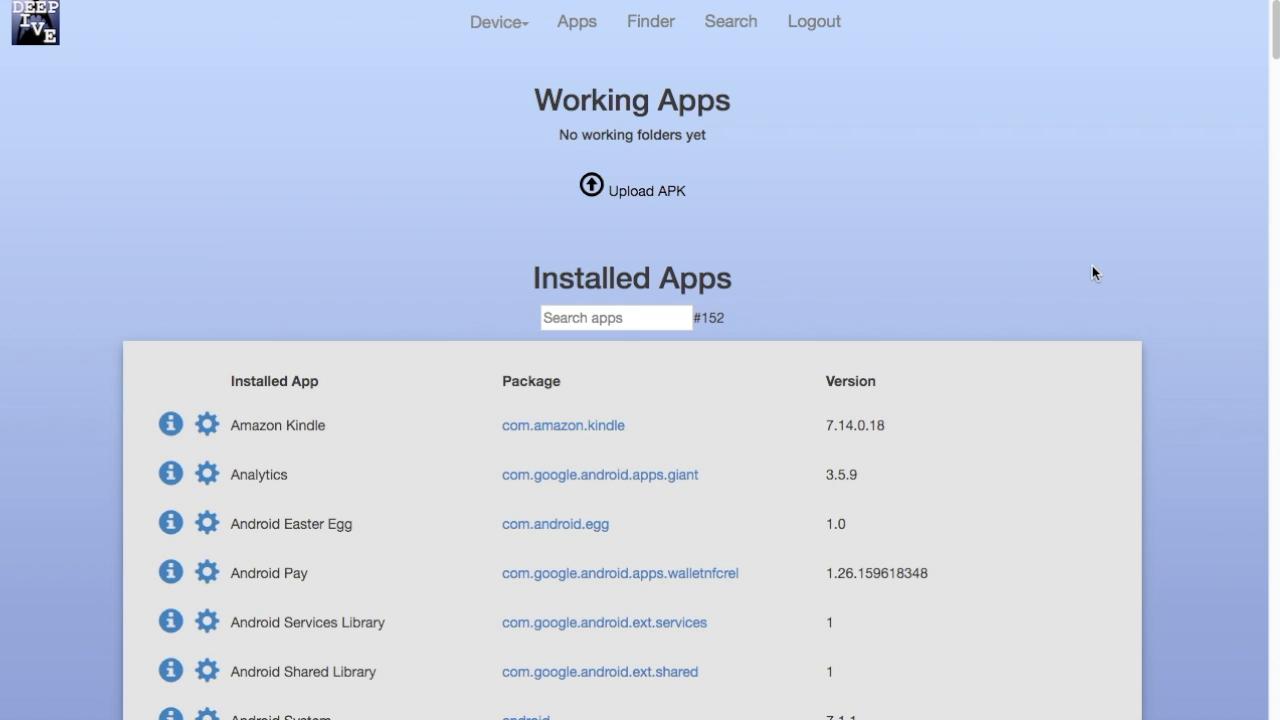
scroll(1092, 265, "down", 3)
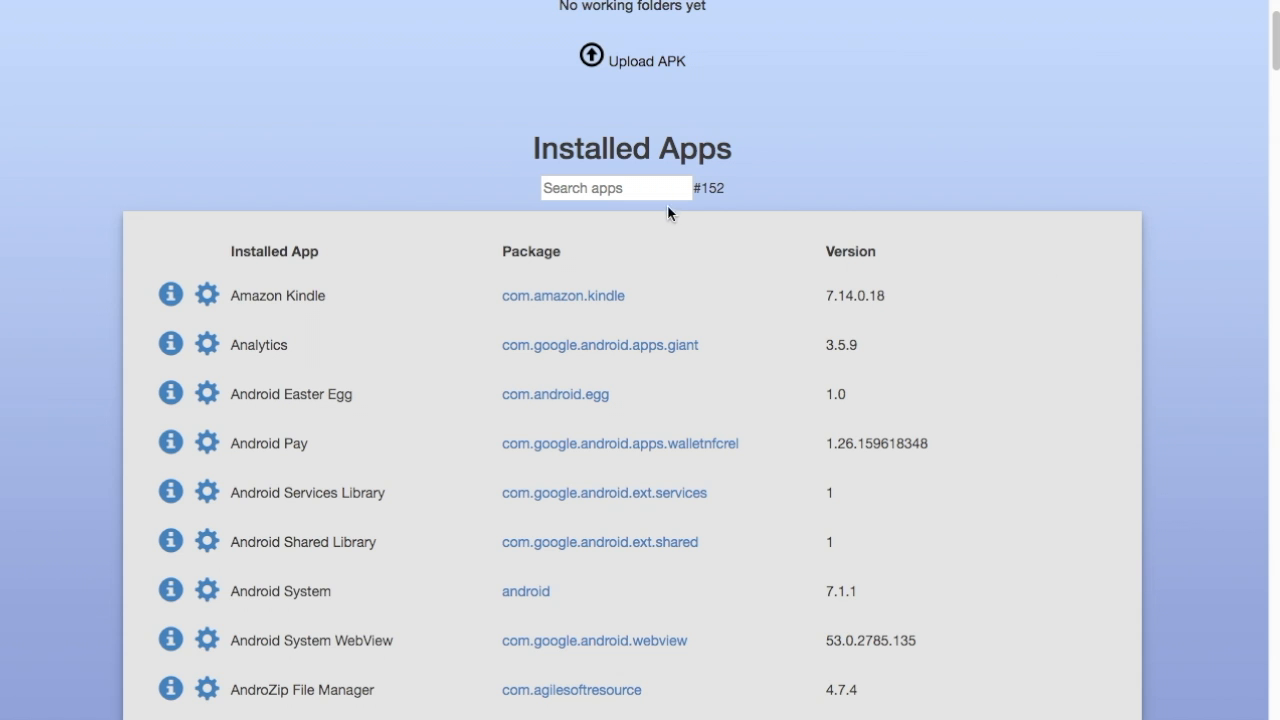
scroll(859, 185, "up", 3)
scroll(860, 185, "down", 2)
scroll(859, 186, "down", 3)
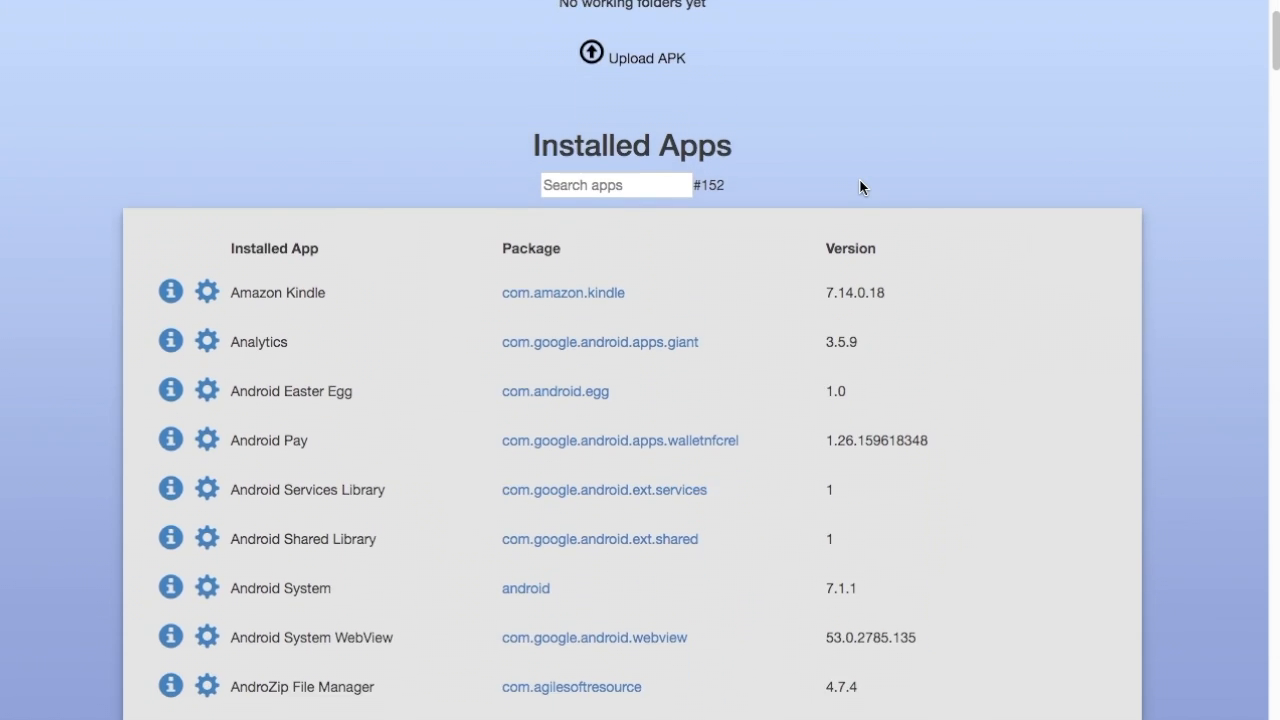
scroll(860, 186, "up", 2)
left_click(618, 200)
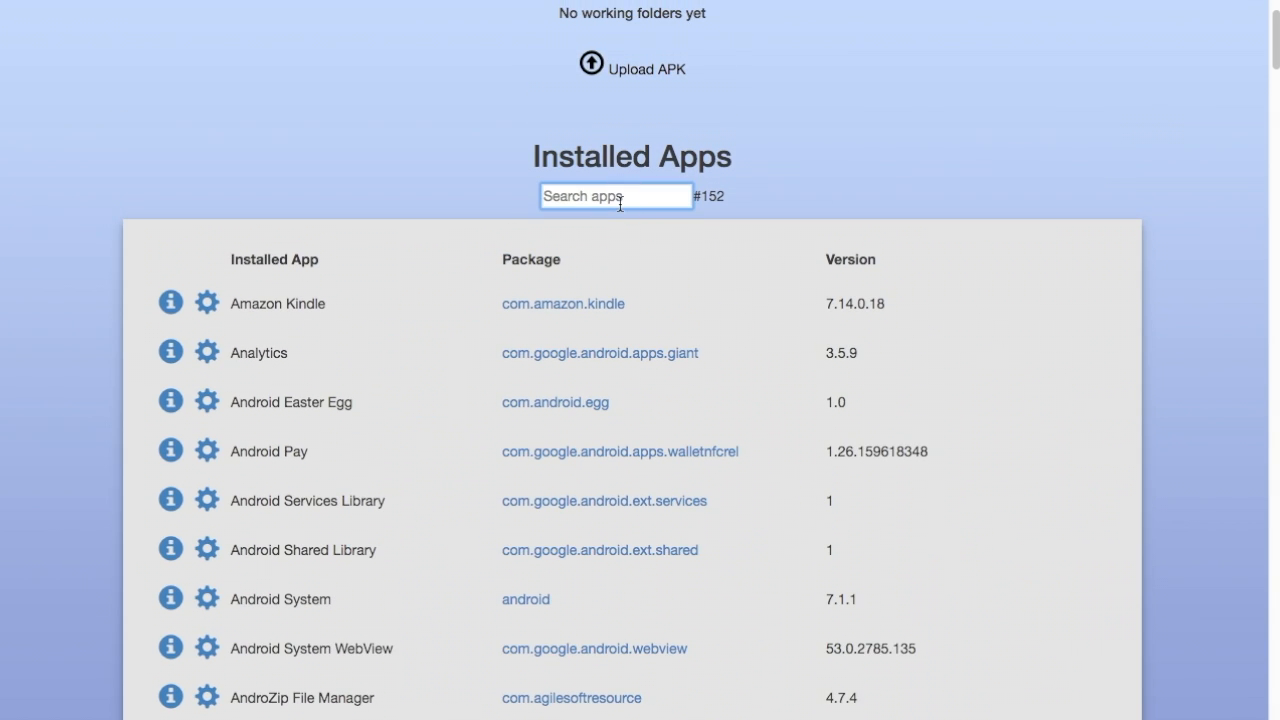
type("di")
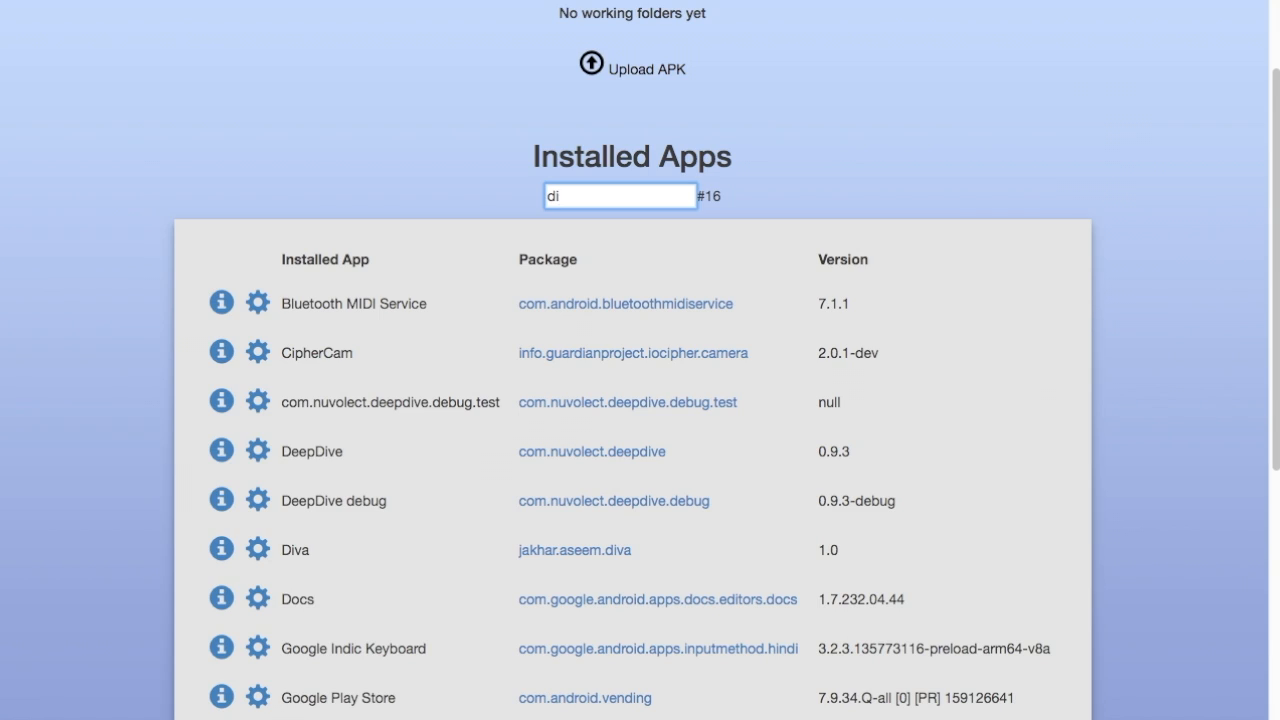
type("s")
key("BackSpace")
type("va")
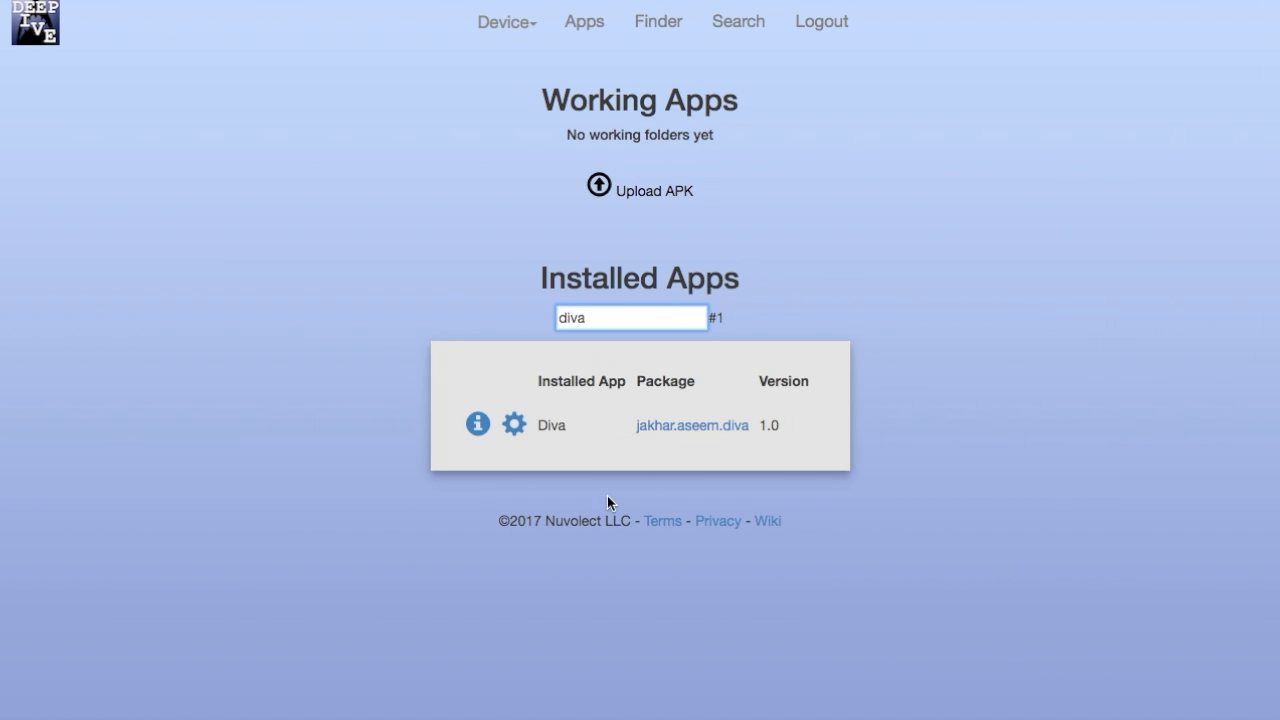
Open the Diva app's details and review its general information and requested permissions
left_click(477, 428)
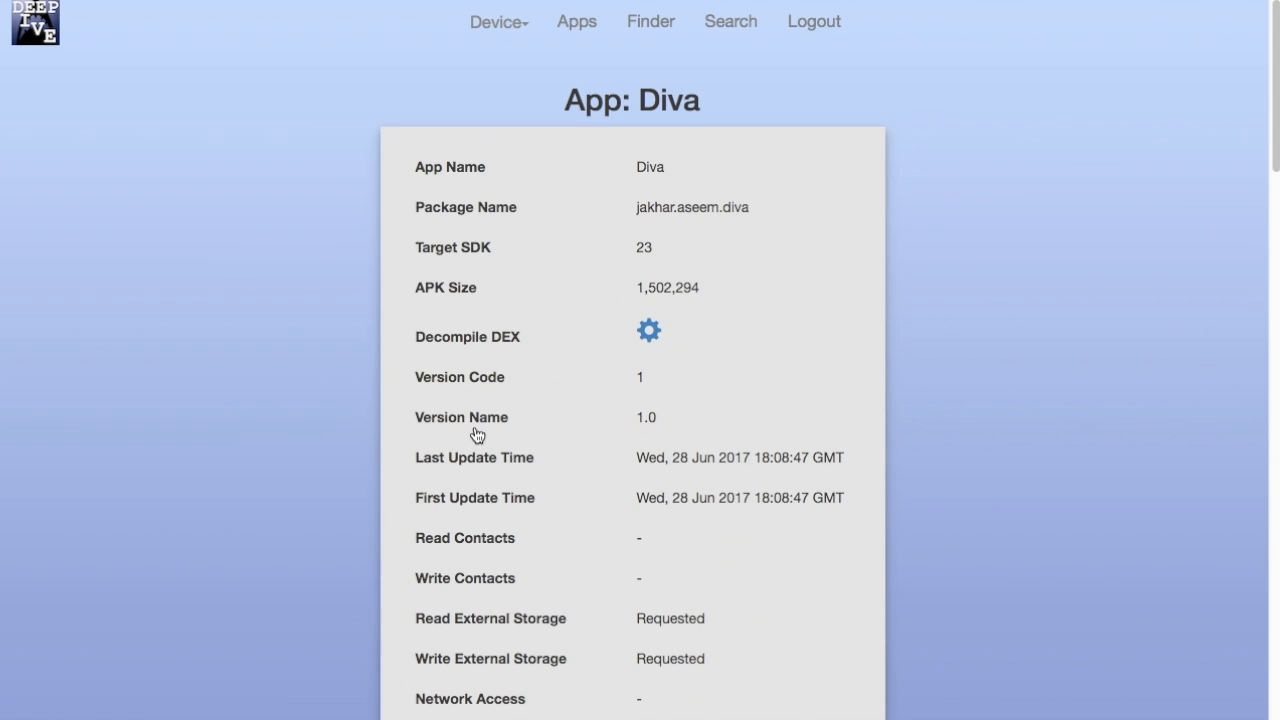
scroll(965, 436, "down", 2)
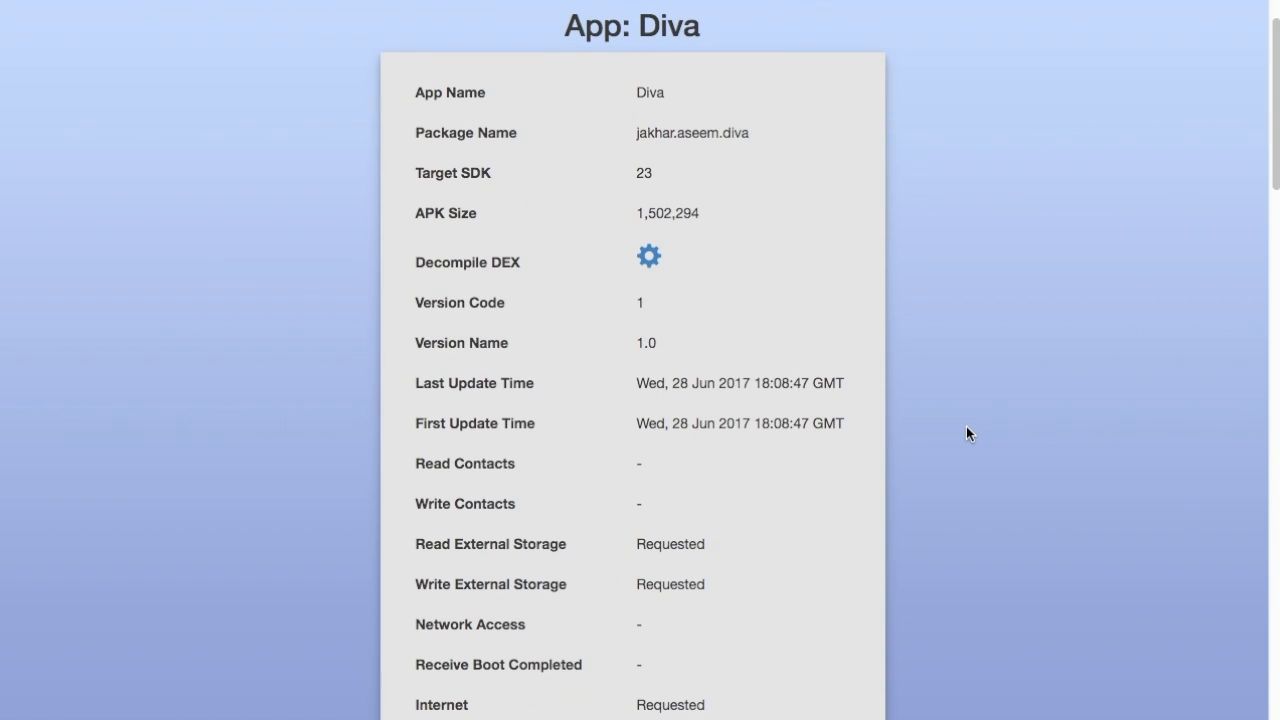
scroll(966, 427, "down", 1)
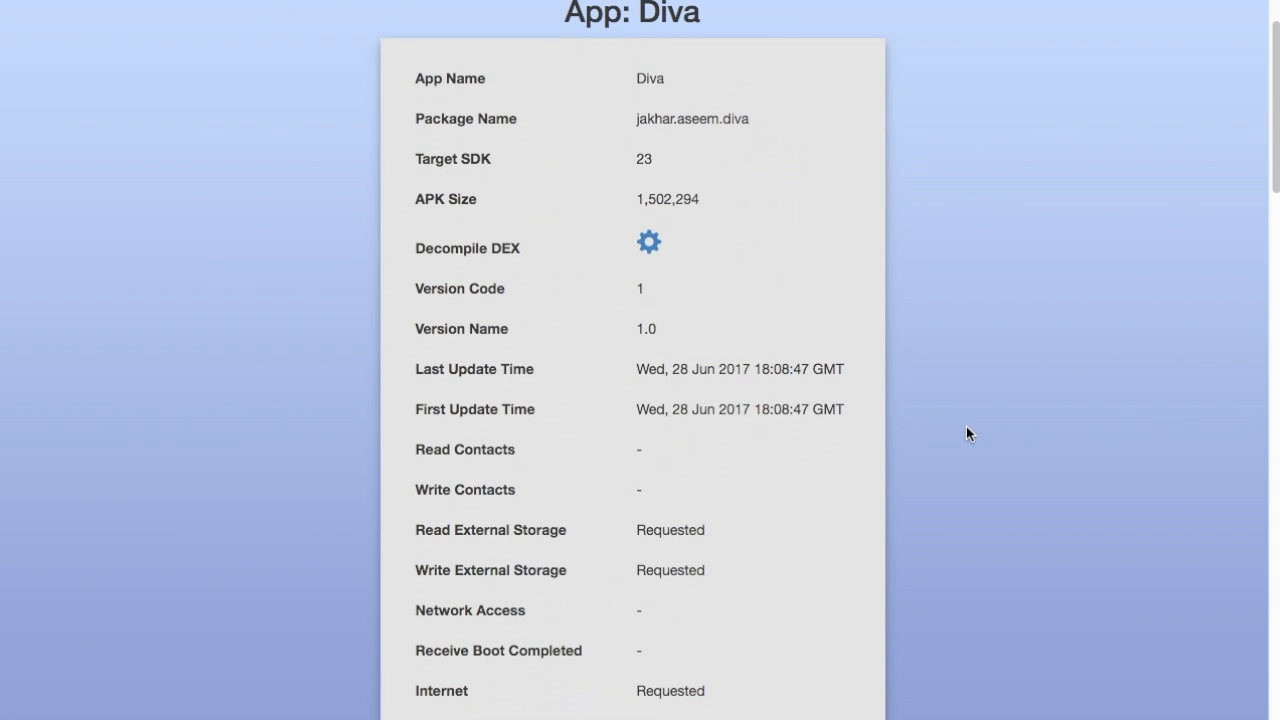
scroll(830, 297, "down", 1)
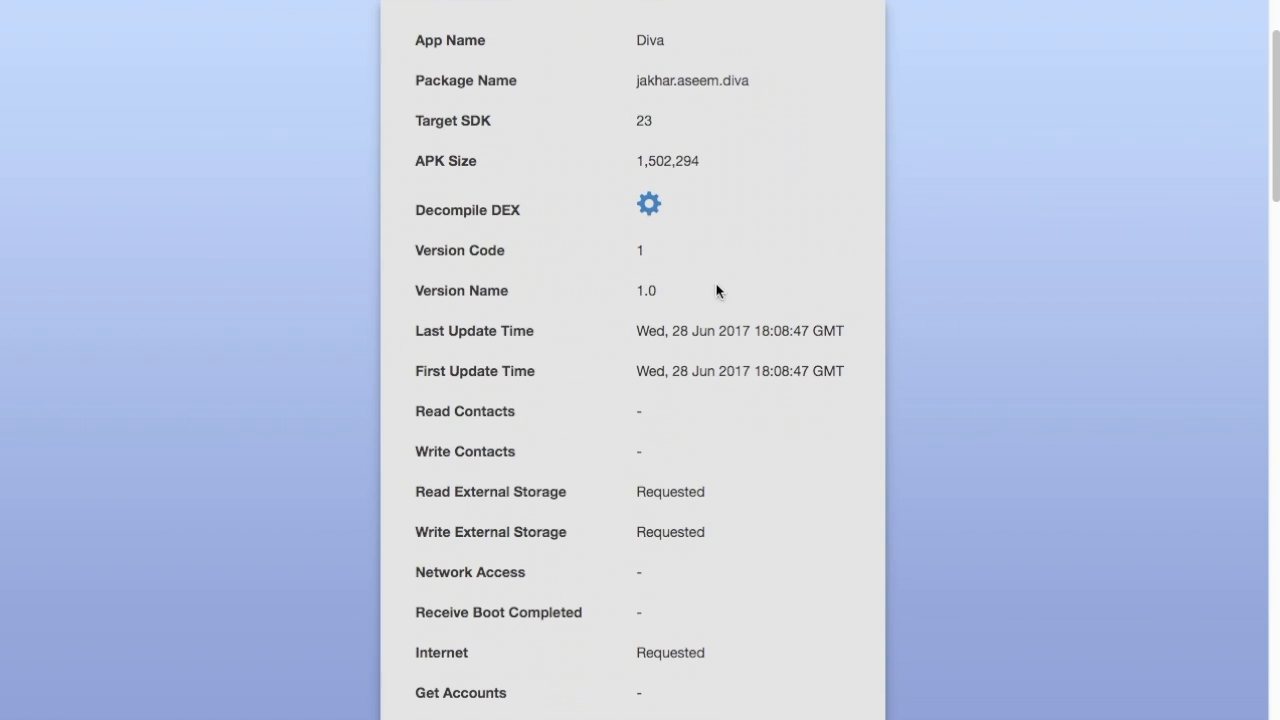
scroll(972, 329, "down", 4)
scroll(973, 330, "down", 4)
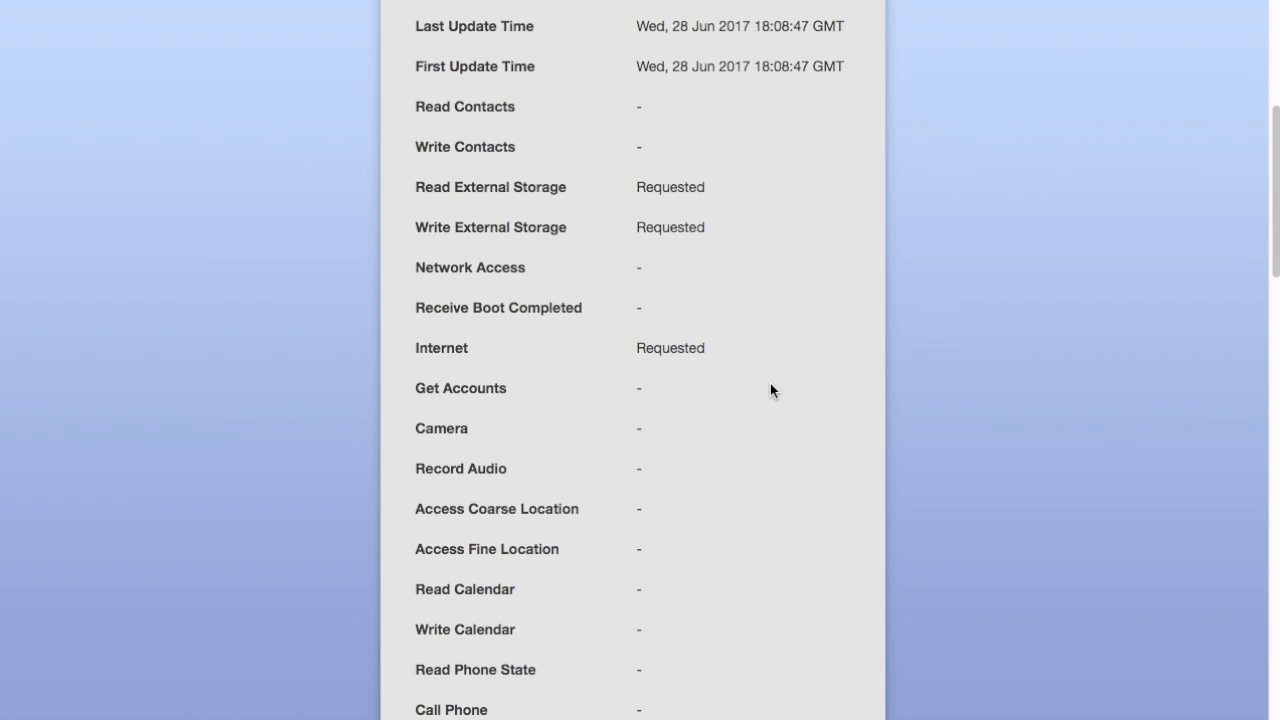
scroll(770, 388, "down", 2)
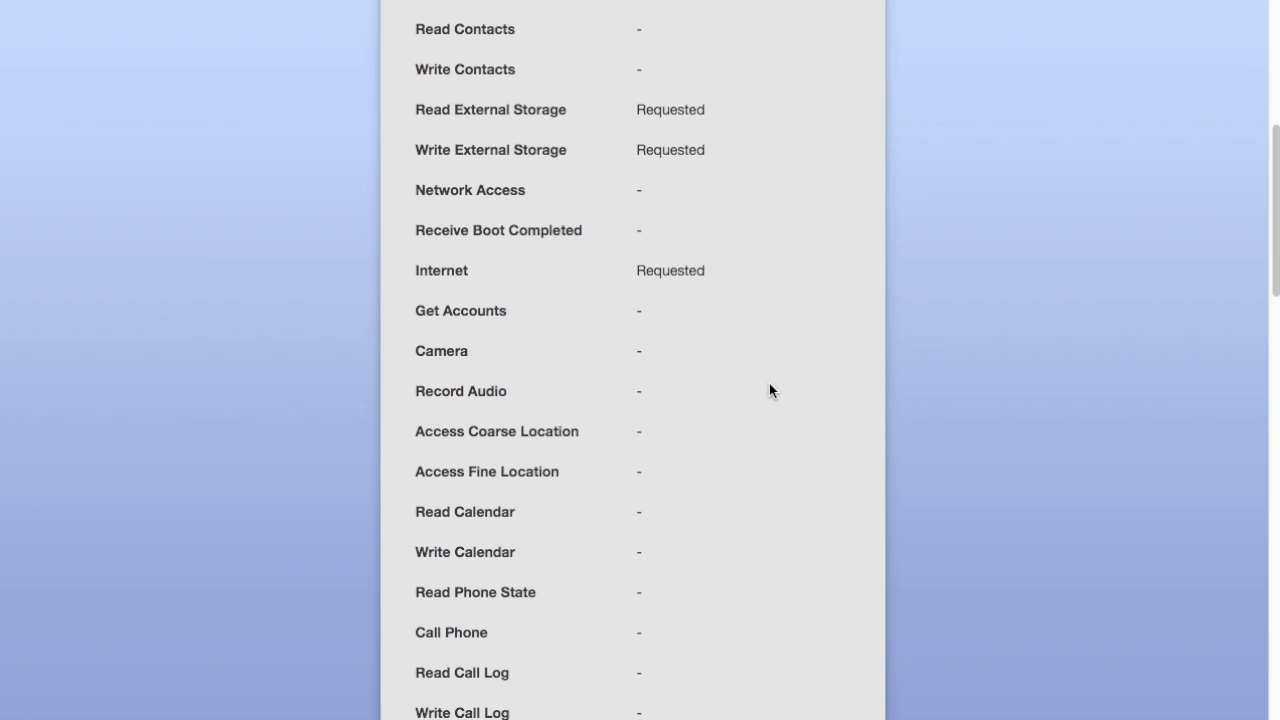
scroll(769, 390, "down", 2)
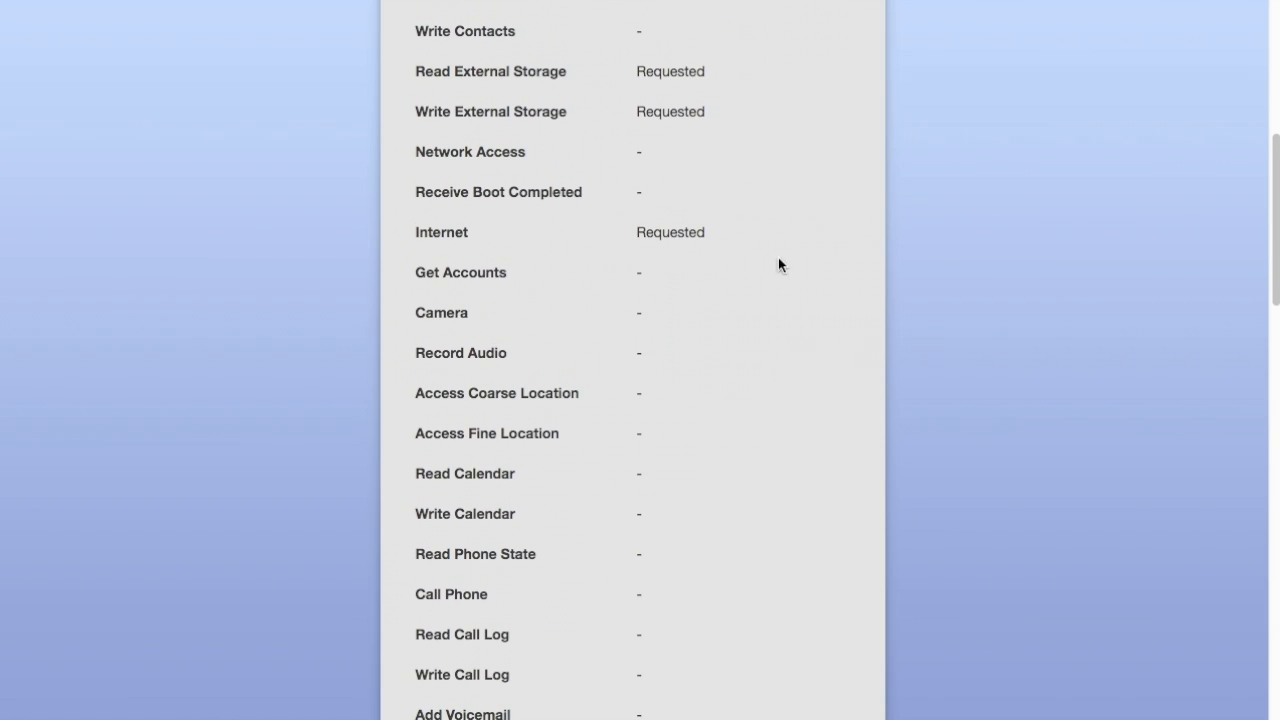
scroll(787, 521, "down", 15)
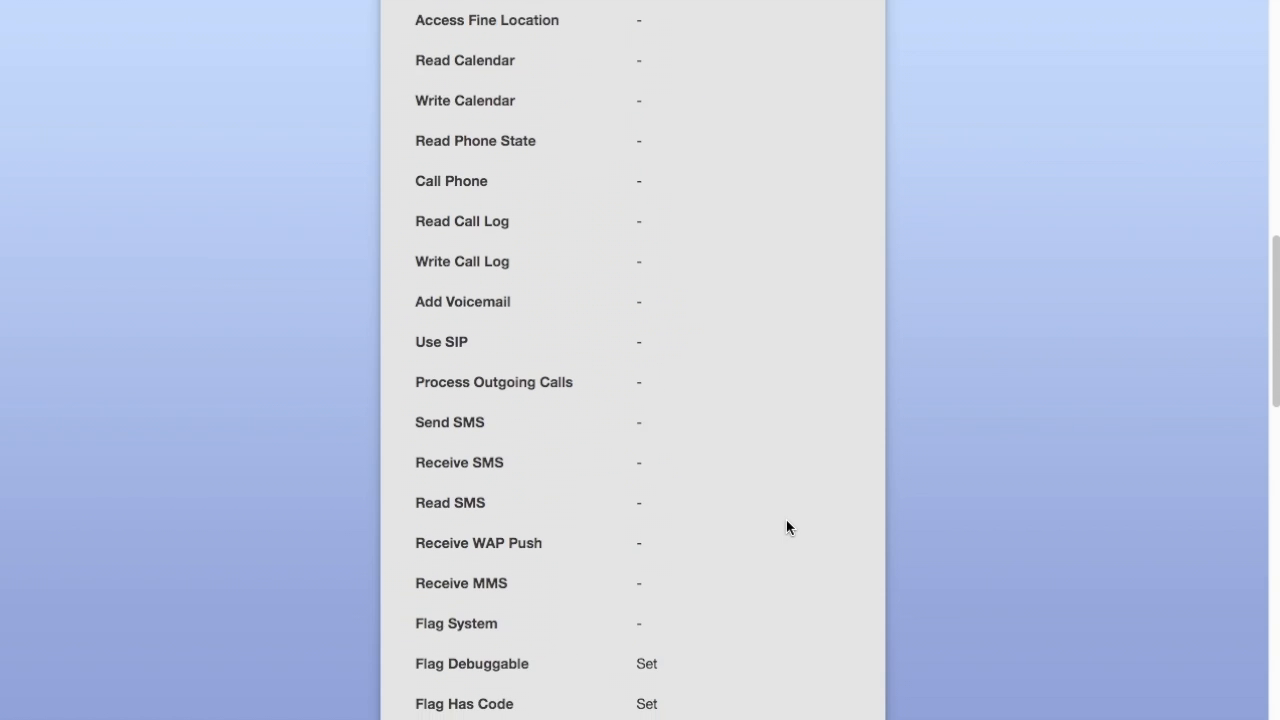
Examine the flags in the Diva app's details and return to the start of the list
scroll(786, 527, "down", 8)
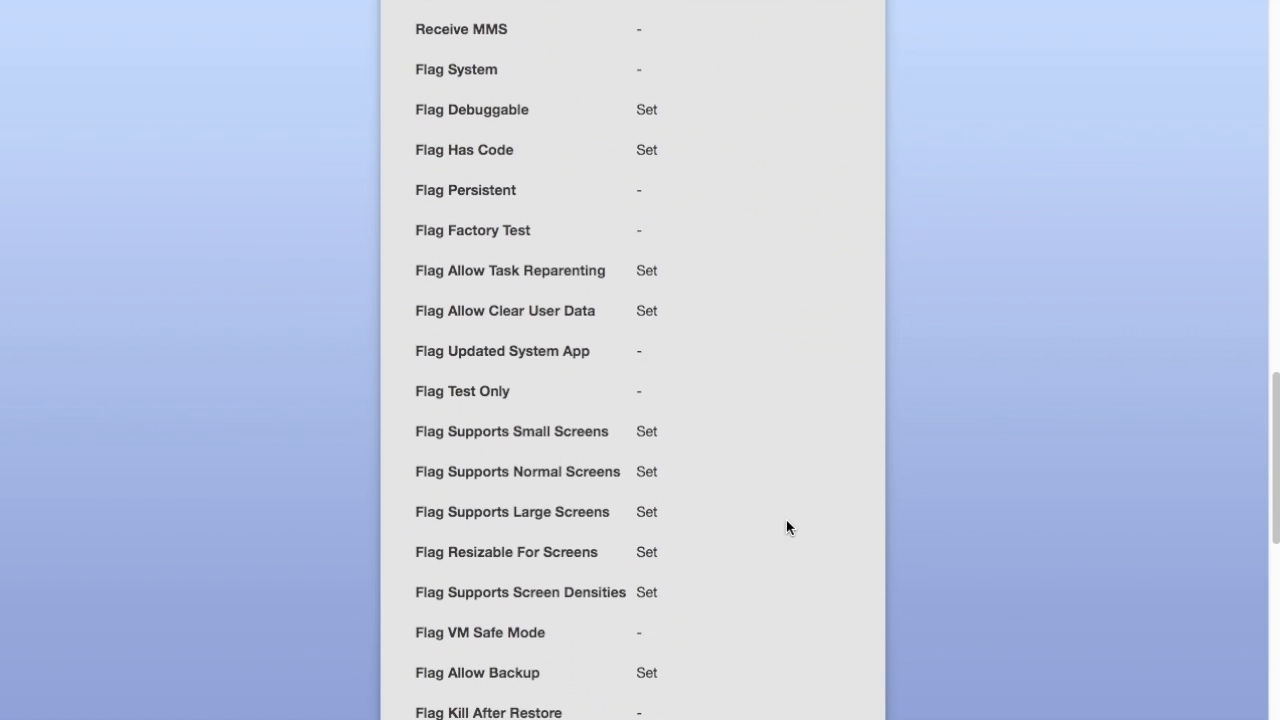
scroll(786, 527, "down", 1)
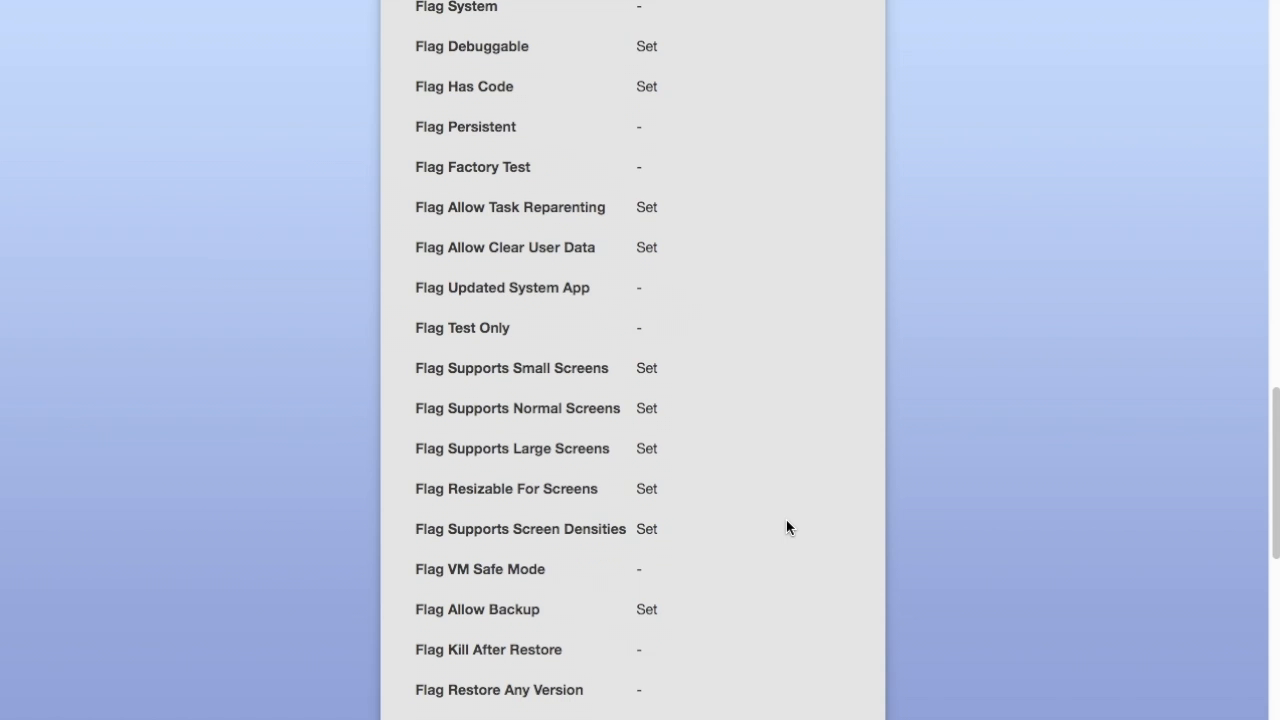
scroll(786, 527, "down", 5)
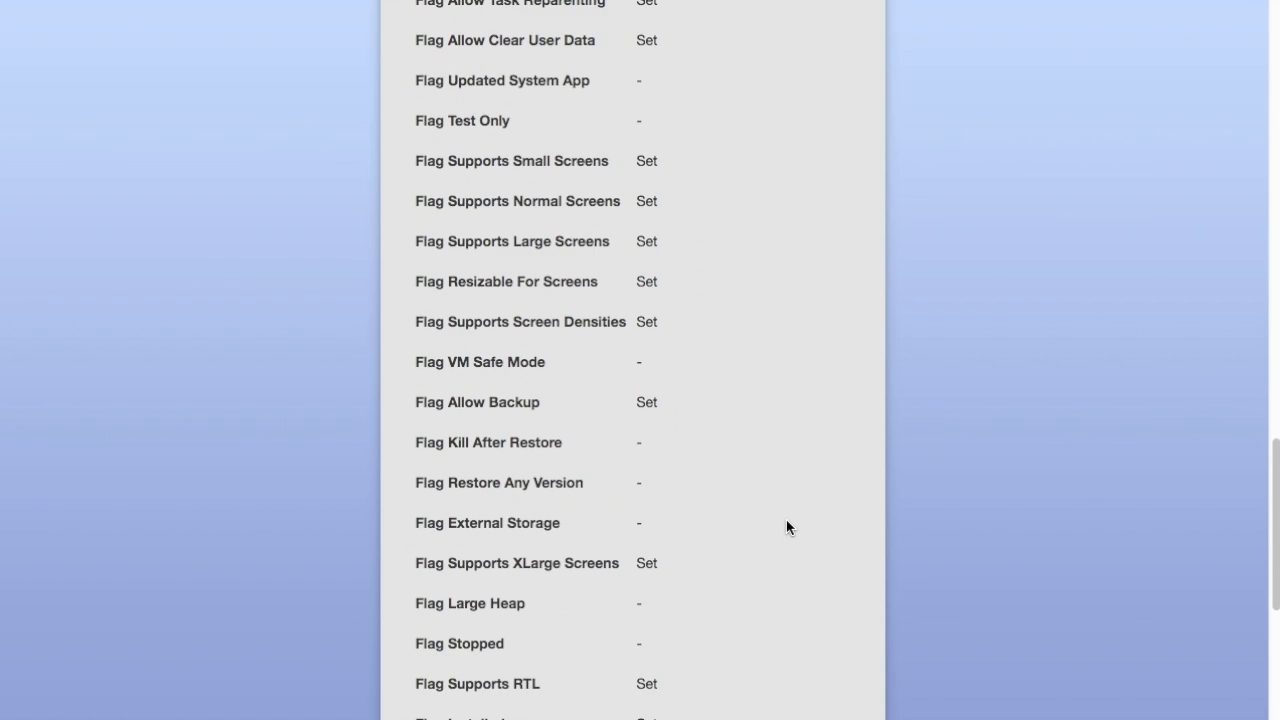
scroll(786, 527, "down", 9)
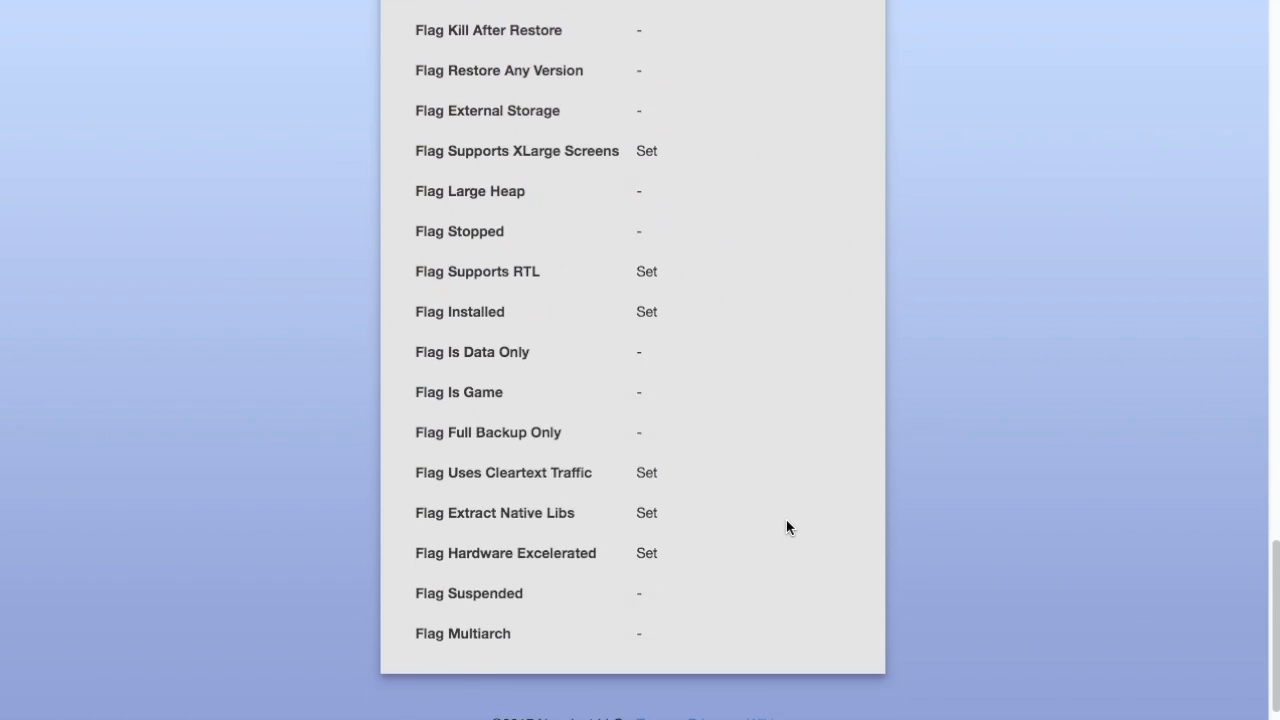
scroll(724, 471, "up", 5)
scroll(724, 471, "up", 15)
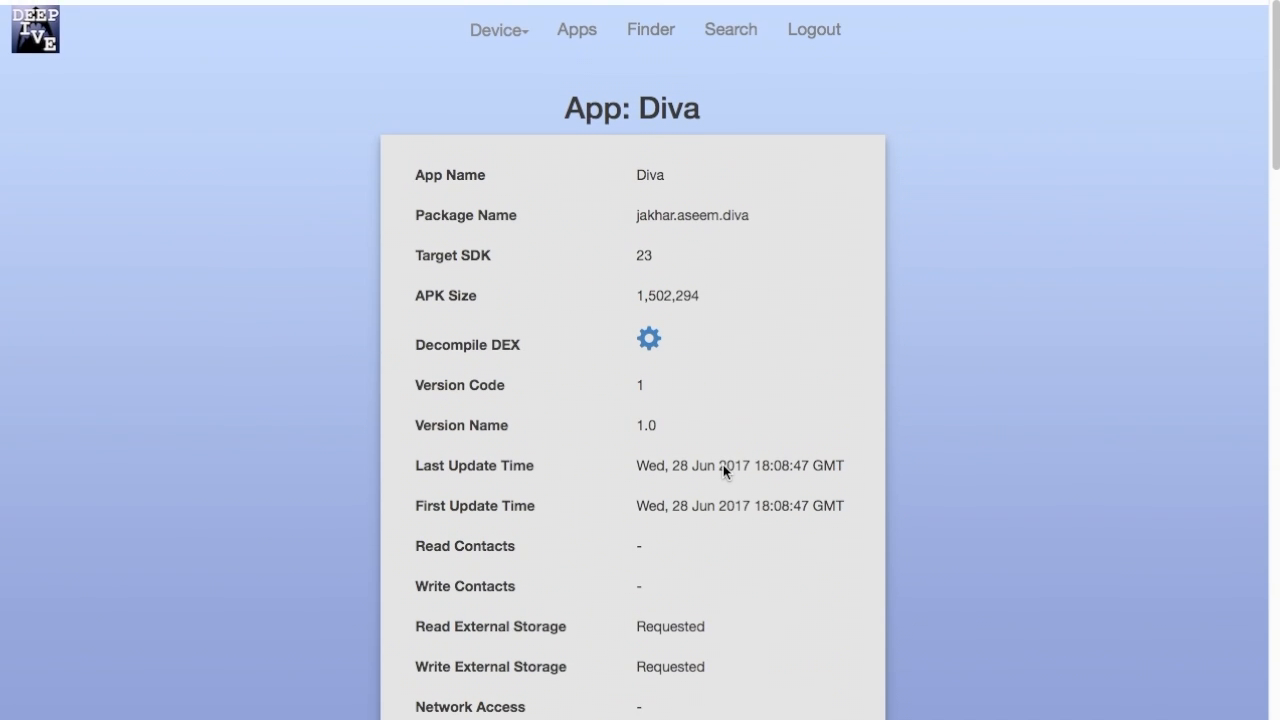
Extract and unpack Diva's APK from its decompile page, checking the extracted file's folder before unpacking
left_click(650, 334)
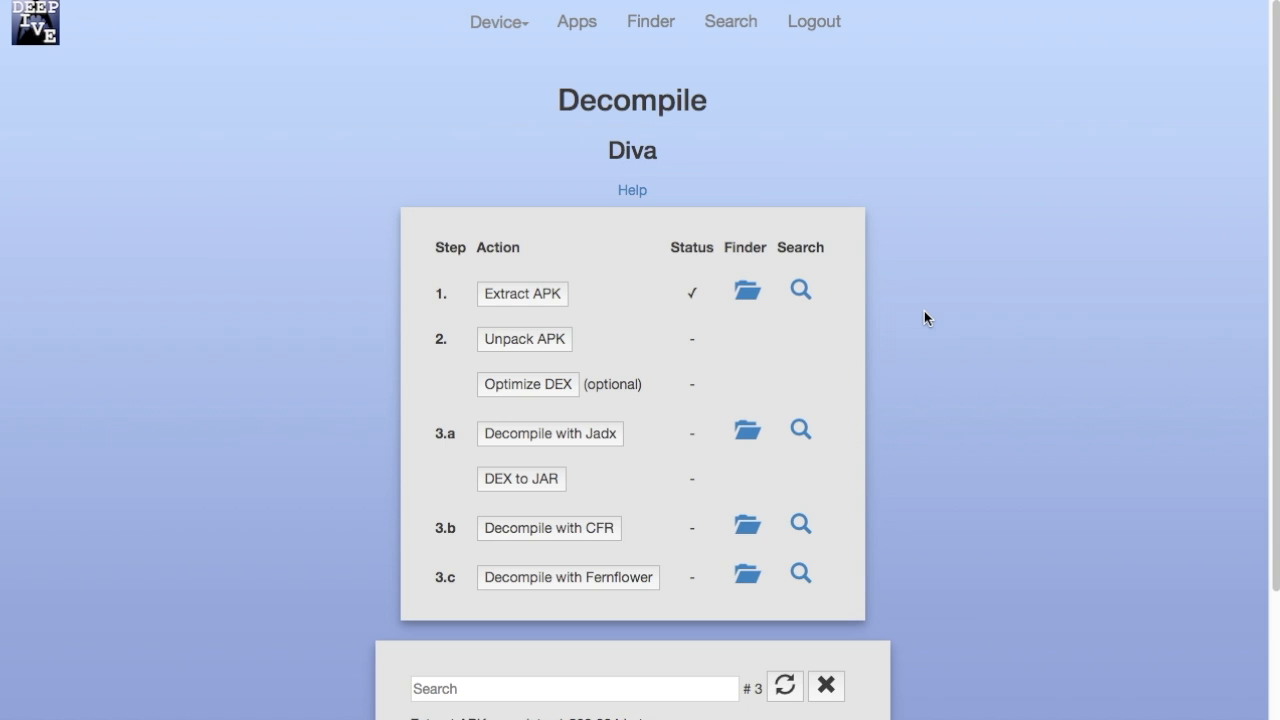
left_click(747, 294)
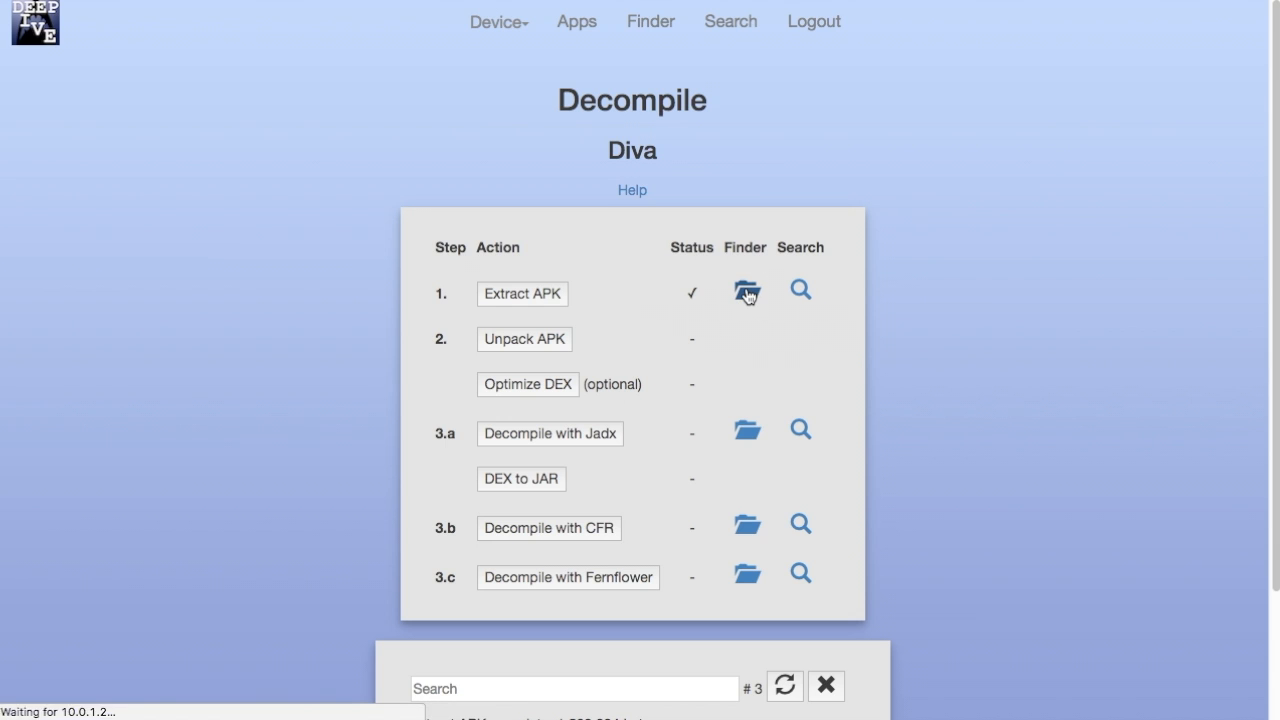
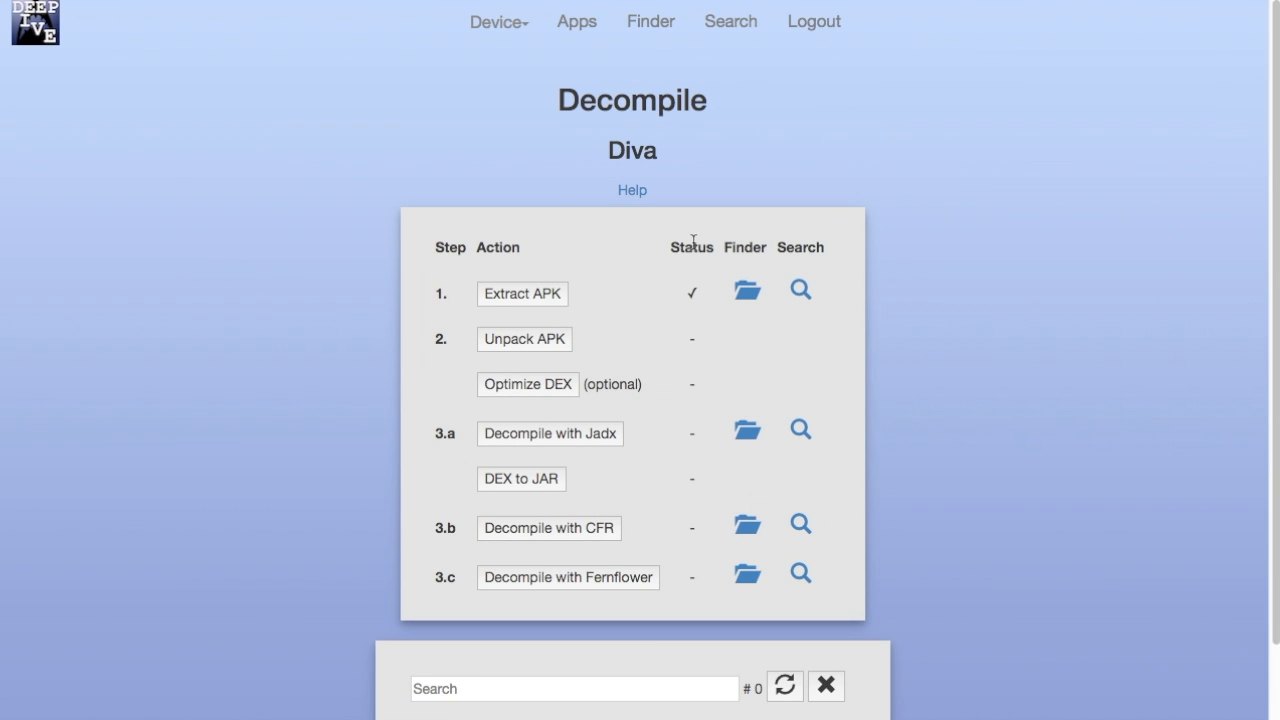
left_click(537, 346)
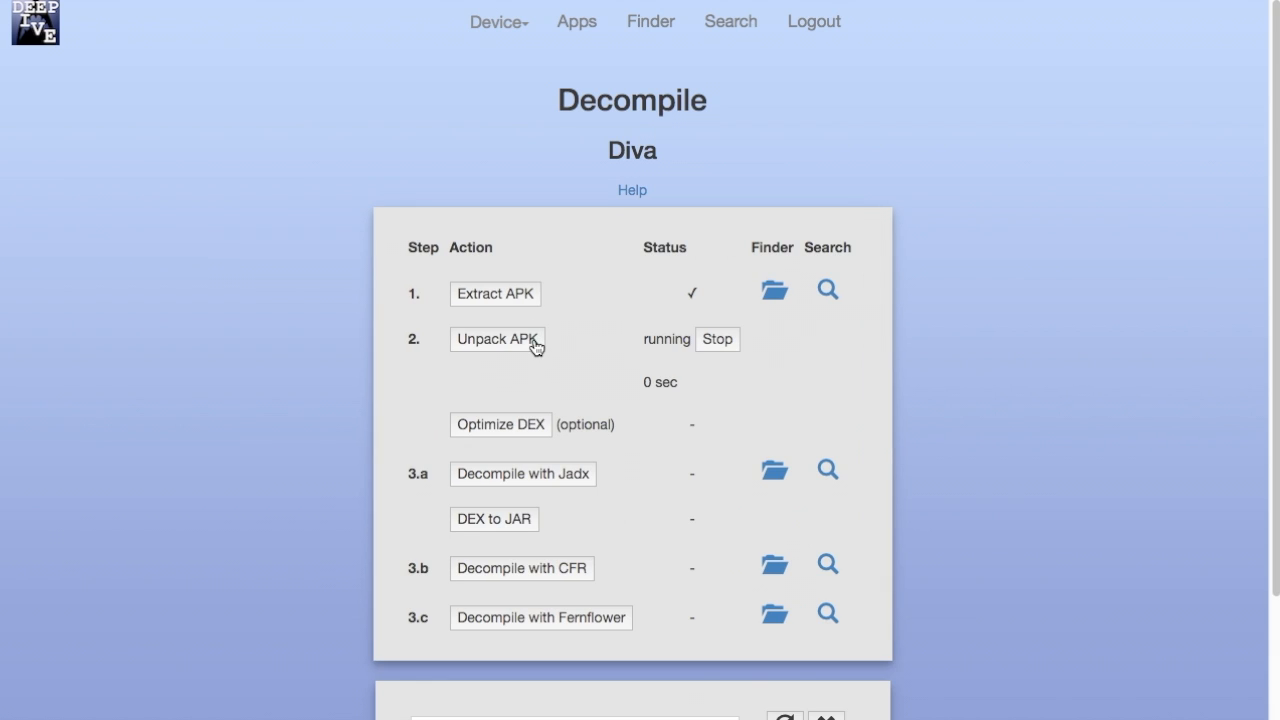
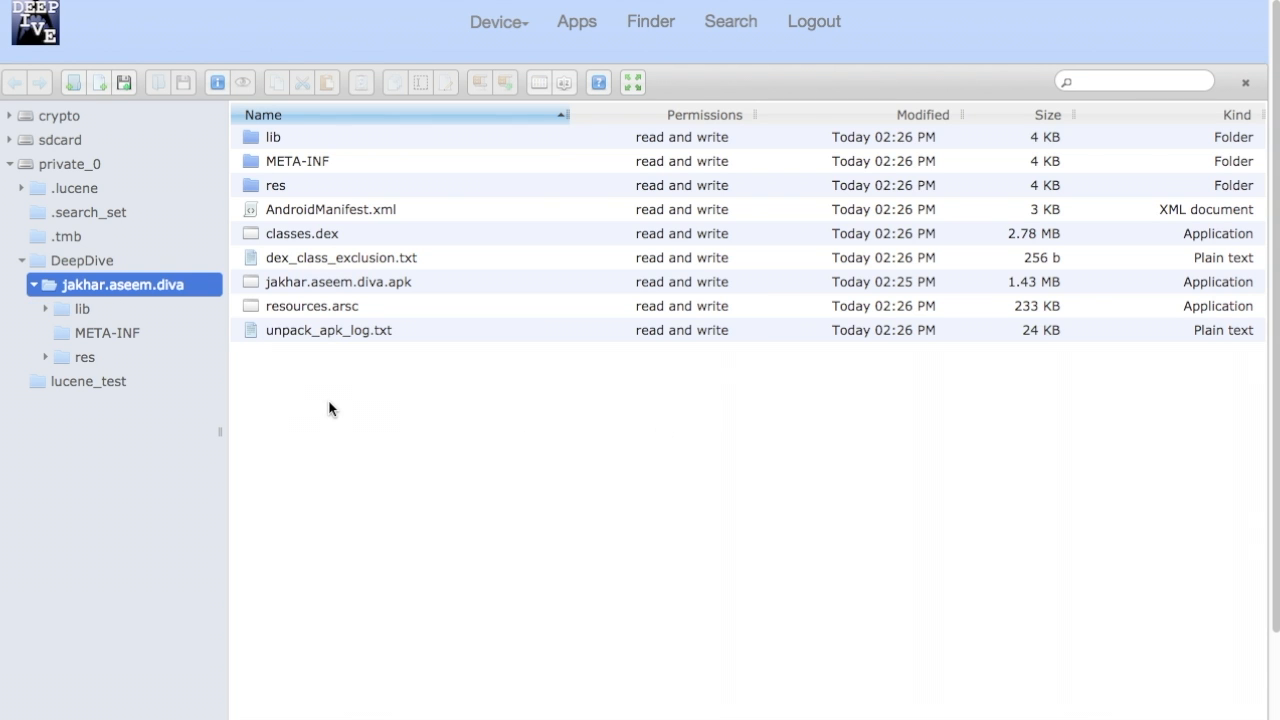
Preview AndroidManifest.xml from the unpacked jakhar.aseem.diva folder in full screen
left_click(354, 207)
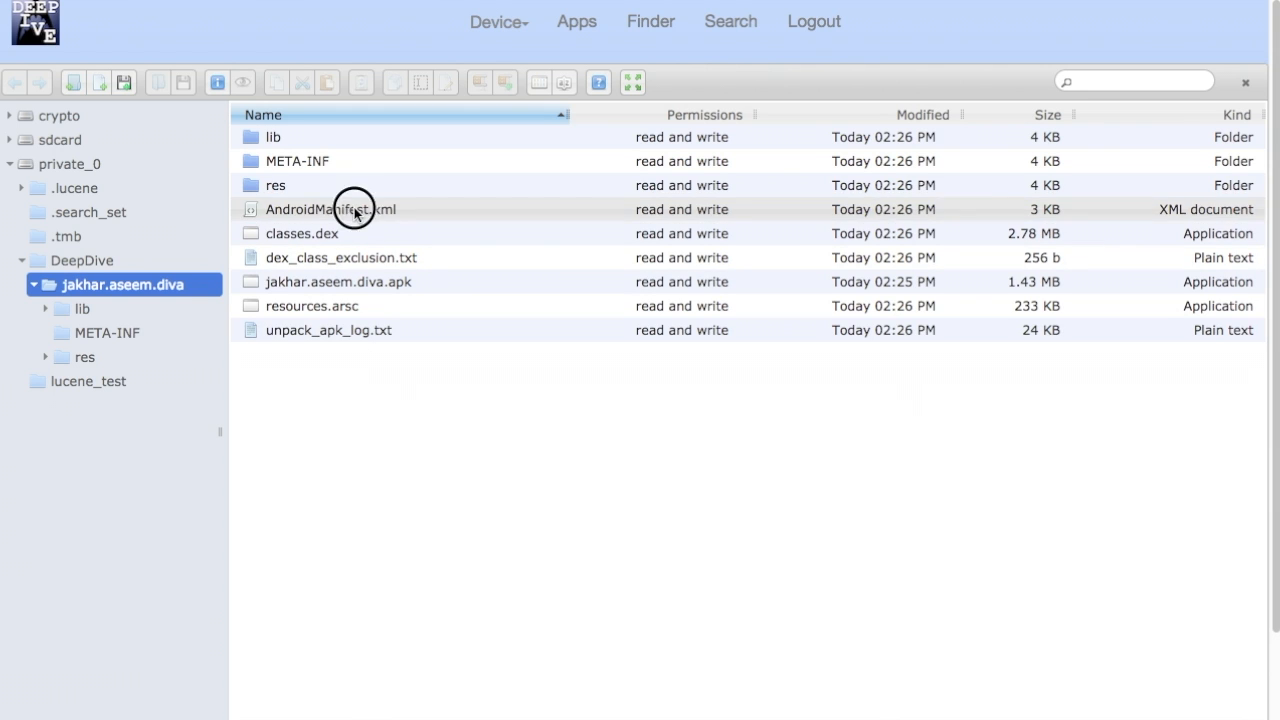
right_click(478, 211)
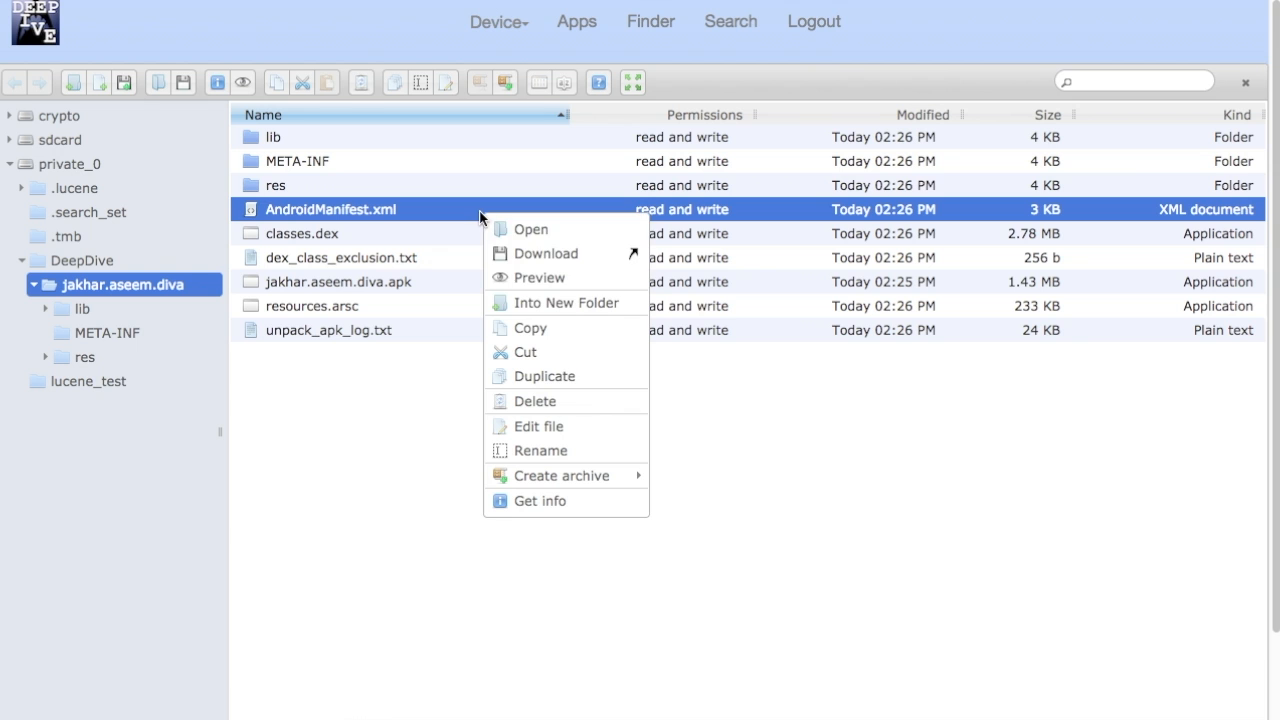
left_click(532, 278)
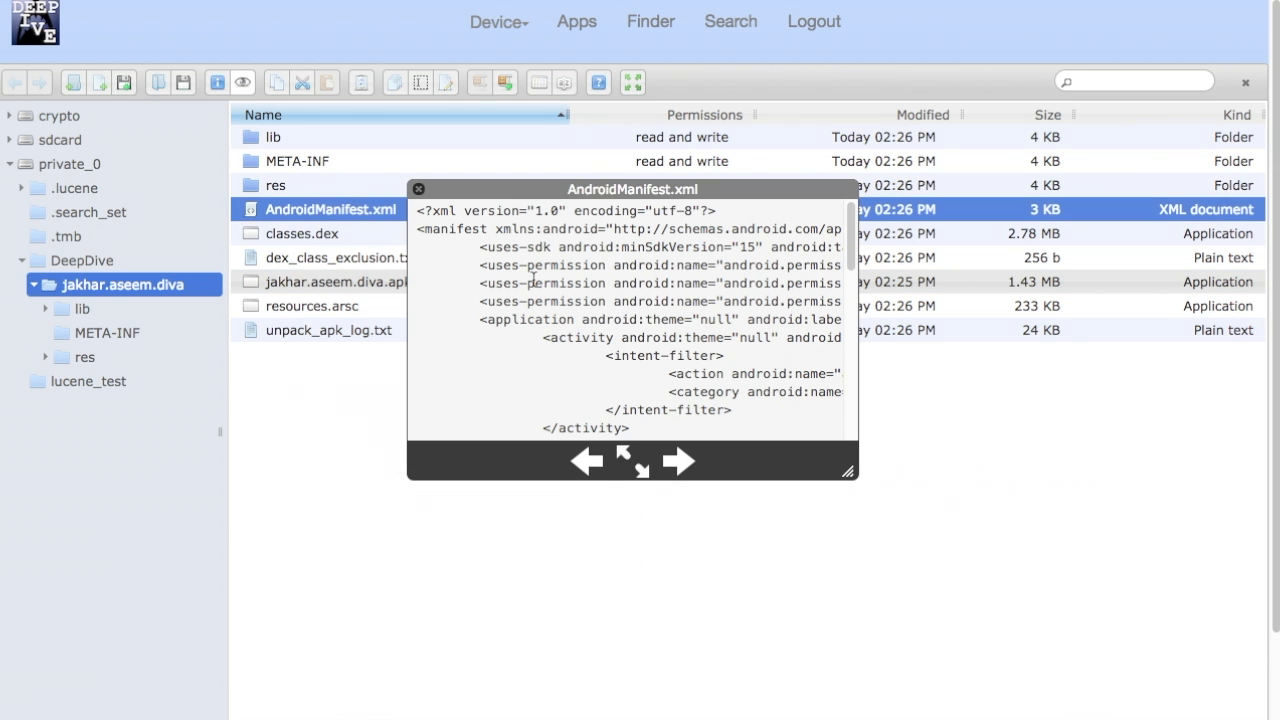
left_click(630, 460)
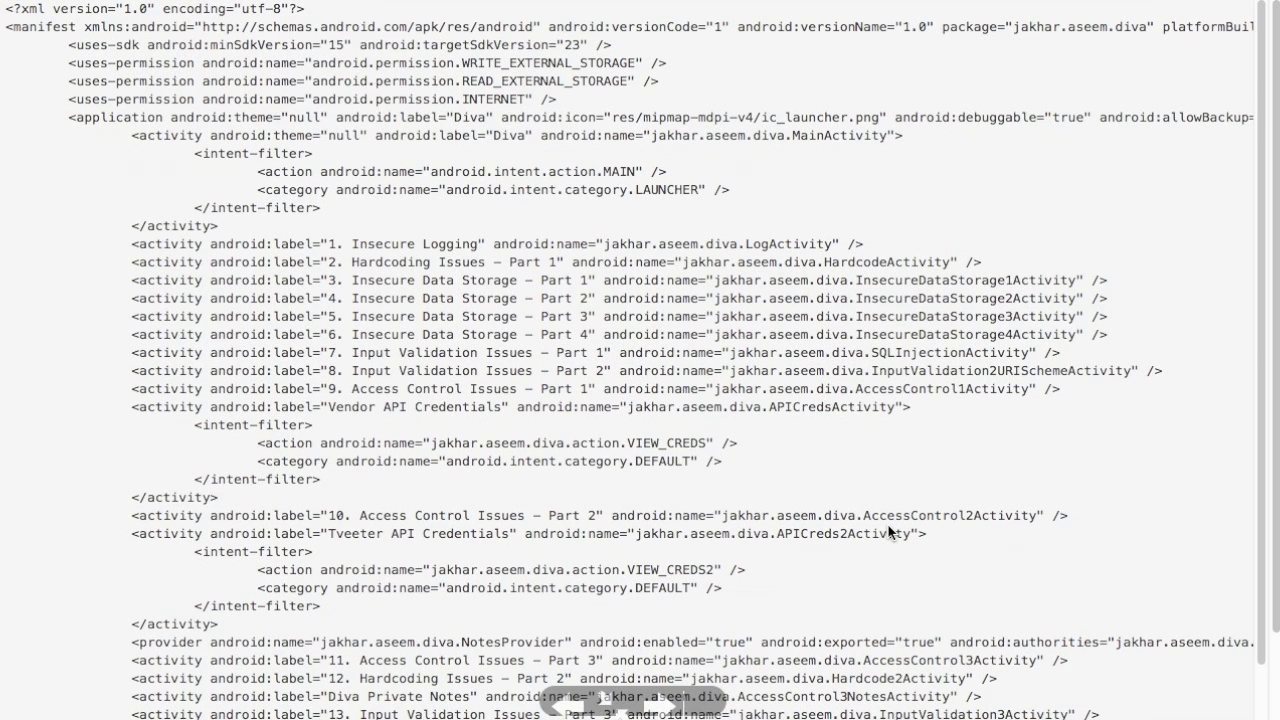
Examine the manifest's permissions, application attributes, activities, intent filters and provider entries
scroll(888, 528, "down", 2)
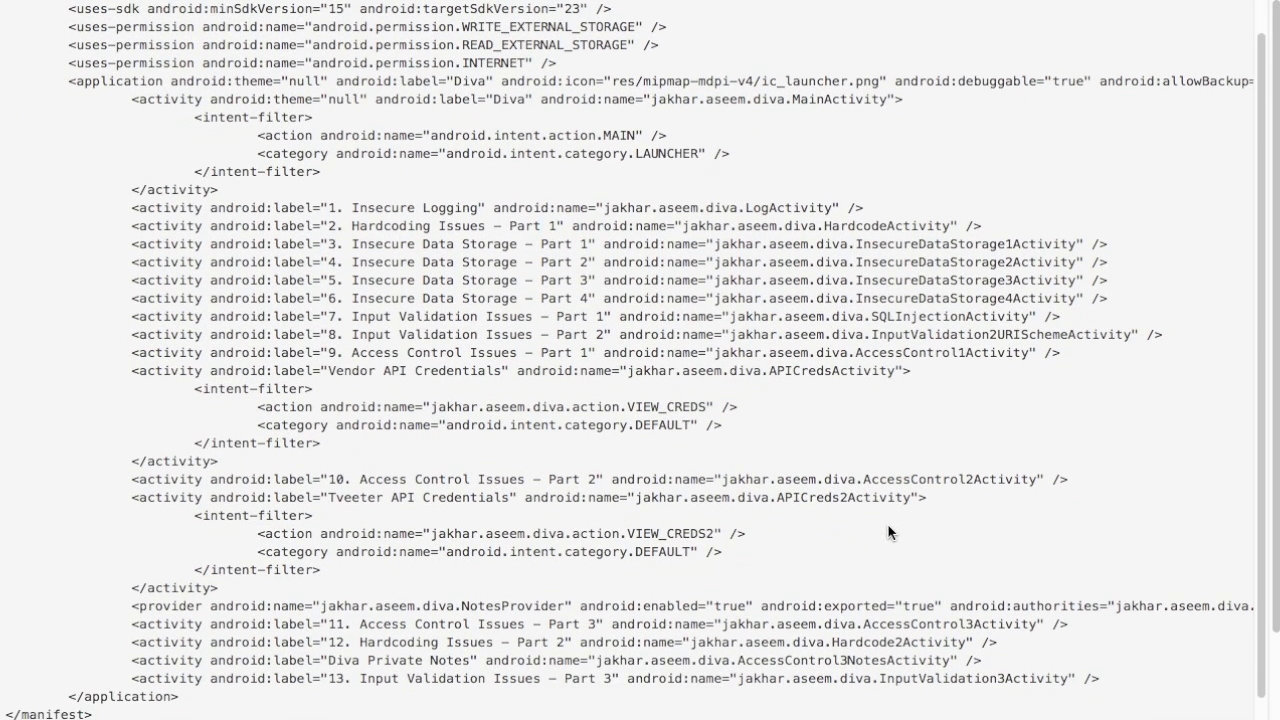
scroll(888, 525, "down", 1)
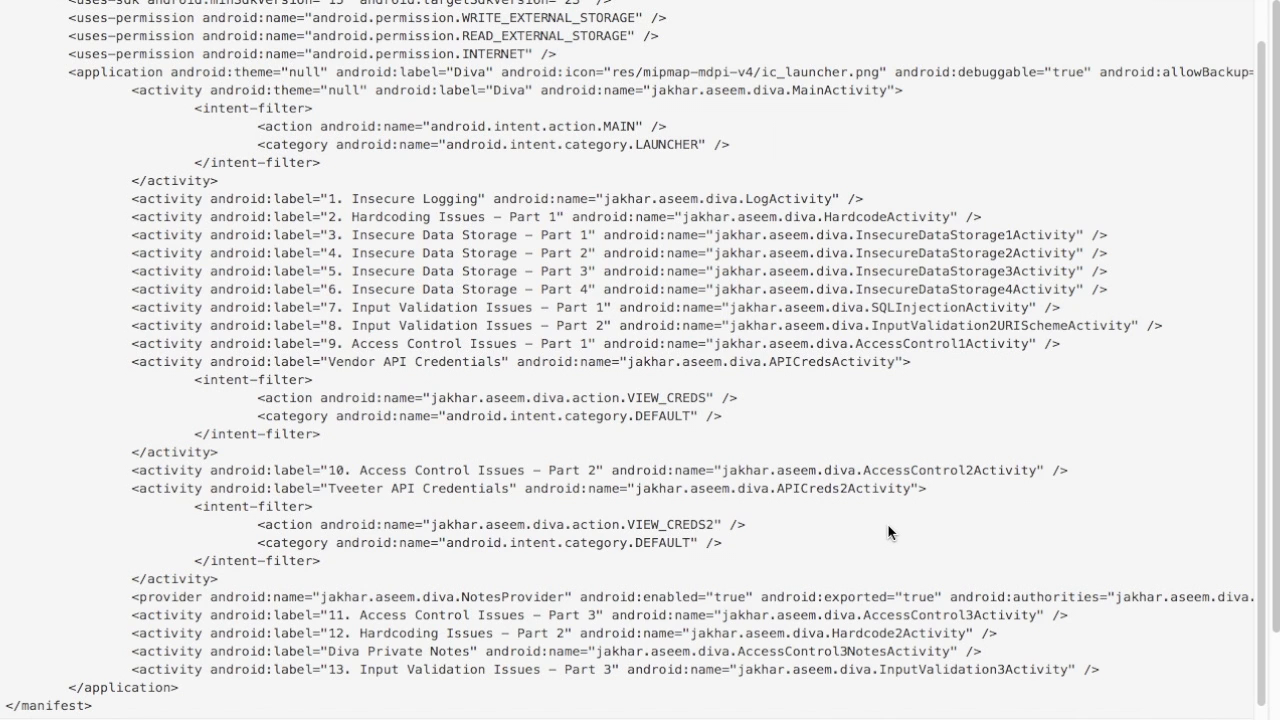
scroll(888, 532, "down", 1)
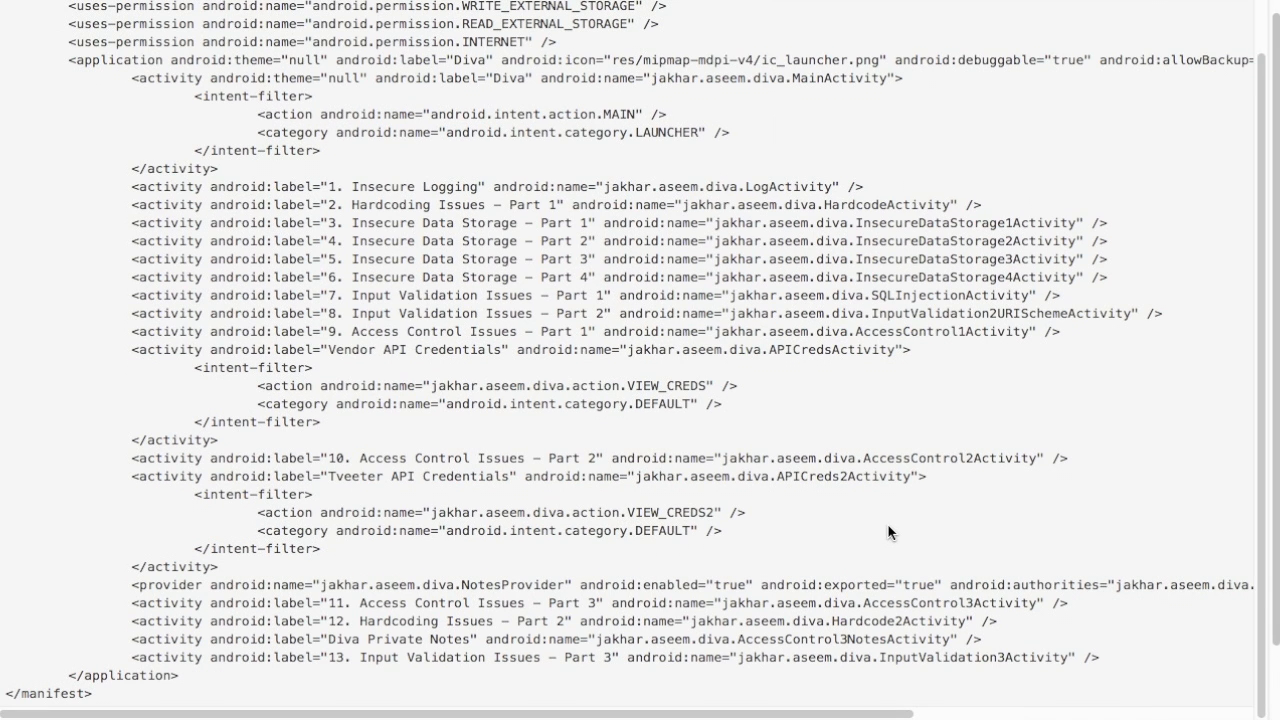
scroll(888, 532, "up", 3)
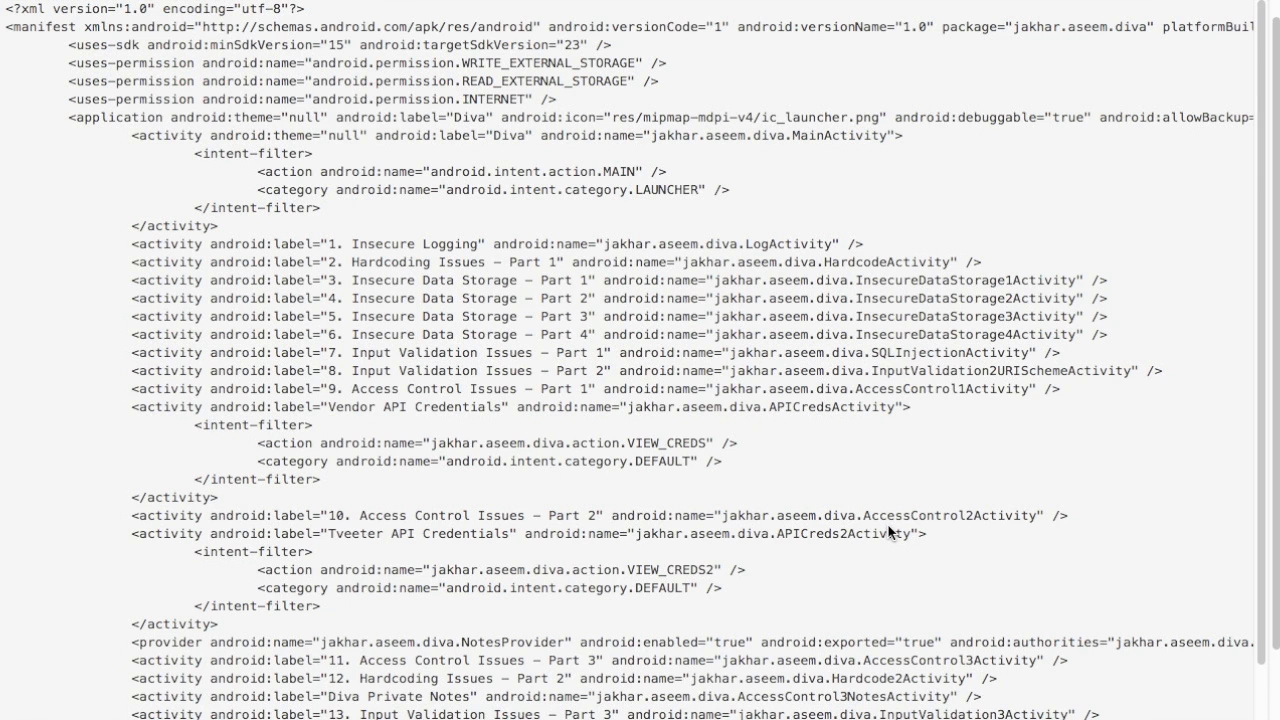
scroll(888, 532, "down", 3)
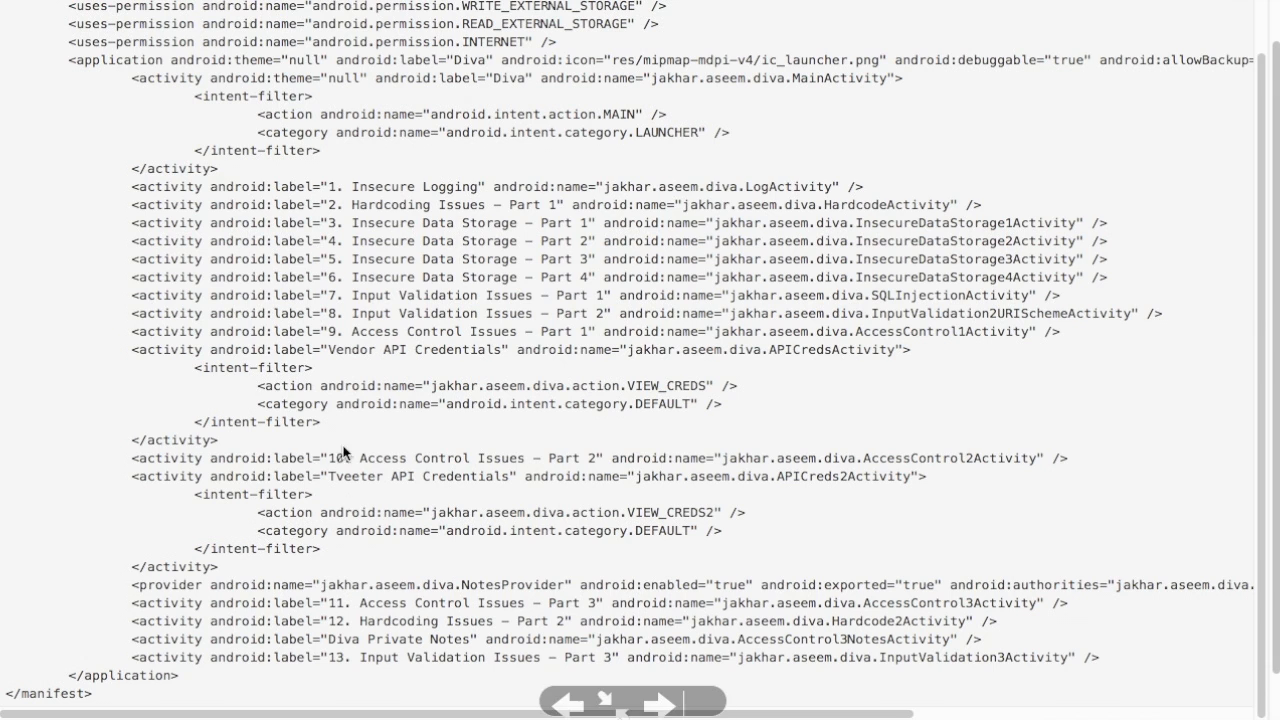
scroll(293, 258, "up", 3)
scroll(293, 258, "right", 1)
scroll(293, 258, "left", 1)
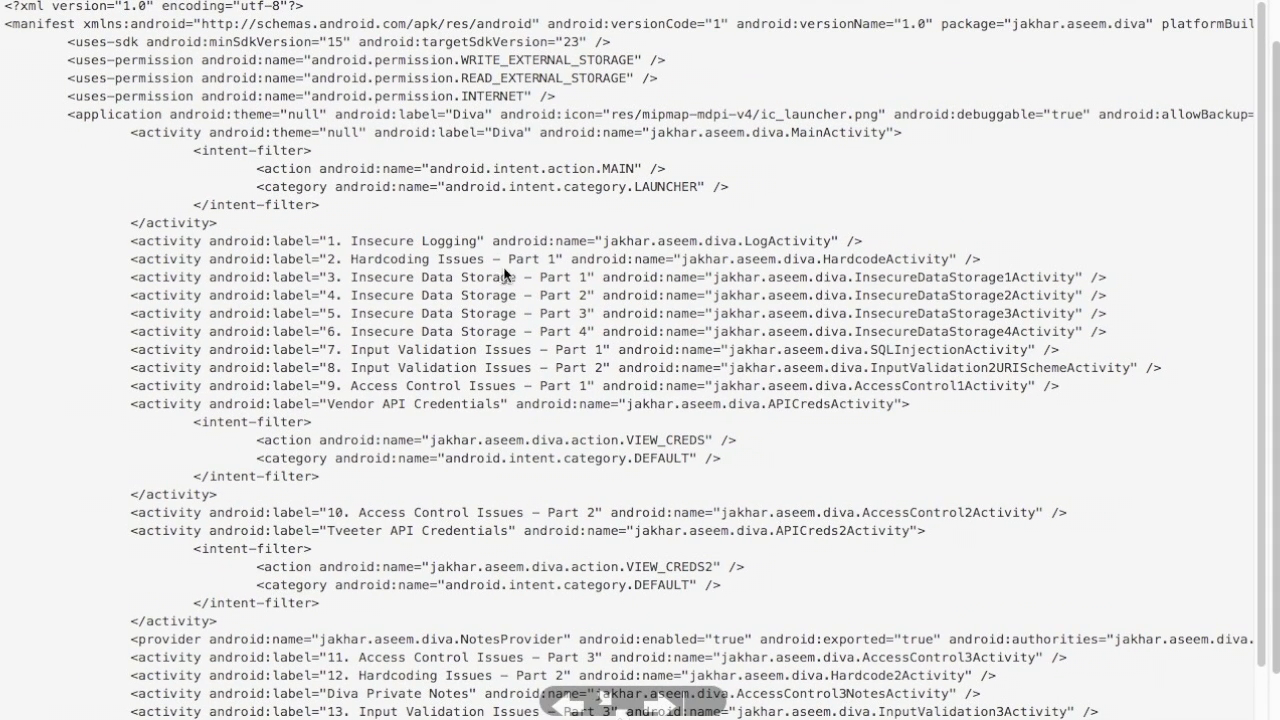
scroll(419, 328, "up", 1)
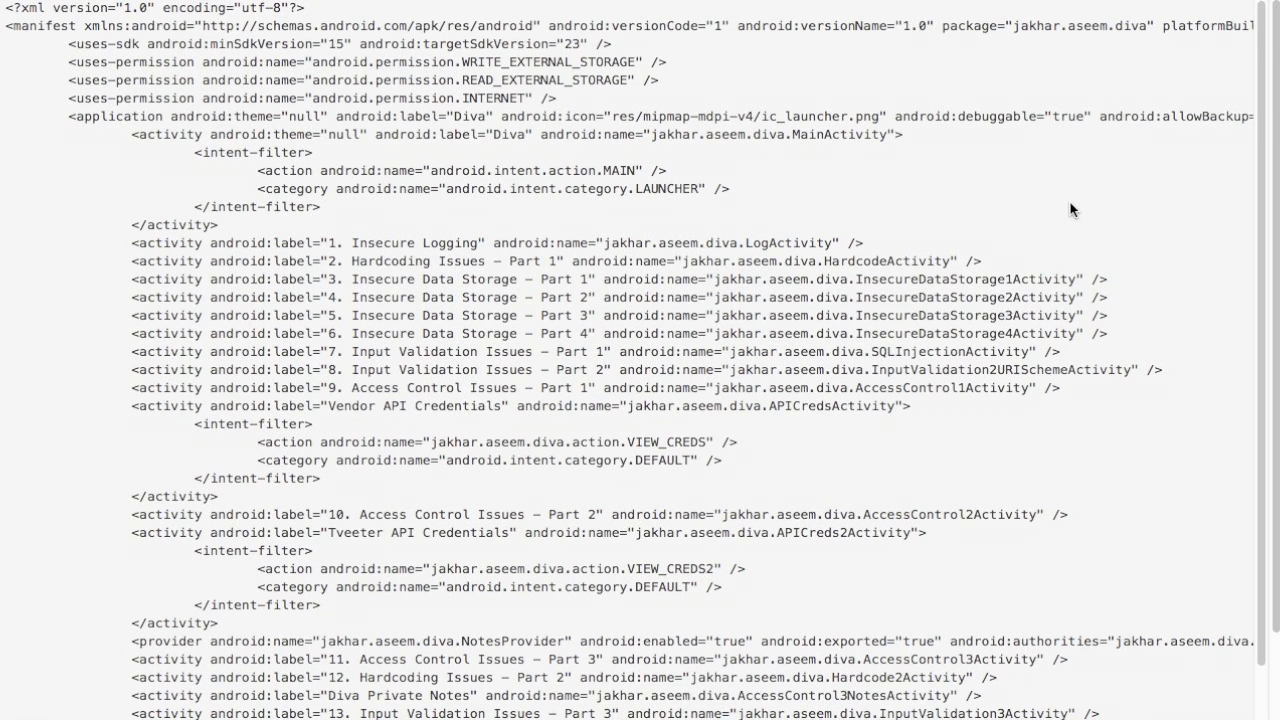
Recheck the manifest's permission, activity and provider entries and close the full-screen preview
scroll(1070, 206, "down", 2)
scroll(1070, 205, "up", 2)
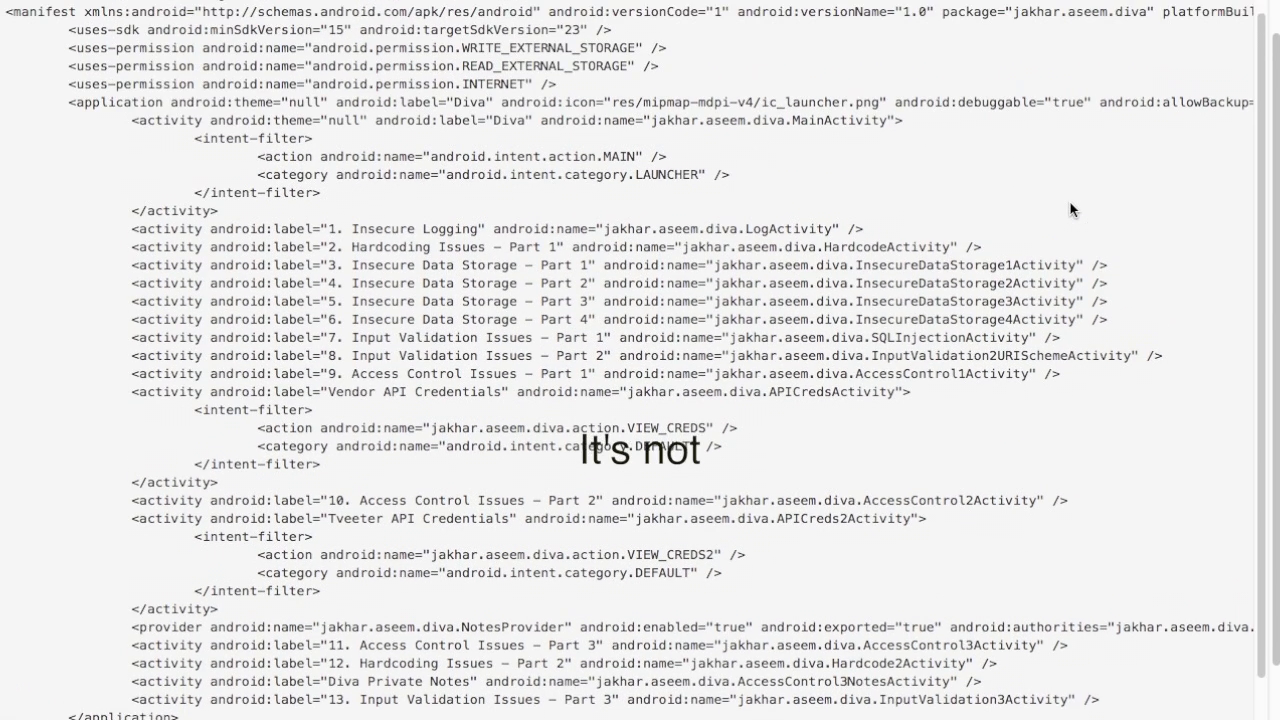
scroll(1070, 202, "down", 2)
scroll(1120, 188, "up", 2)
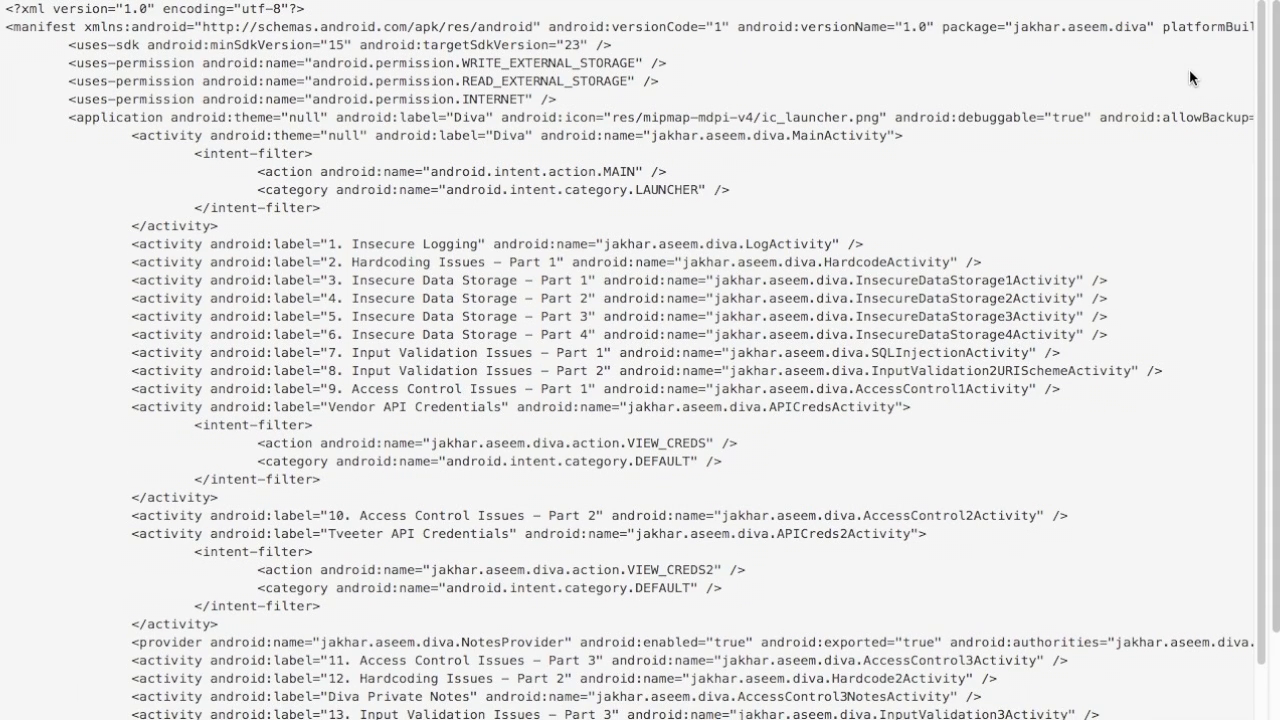
key("space")
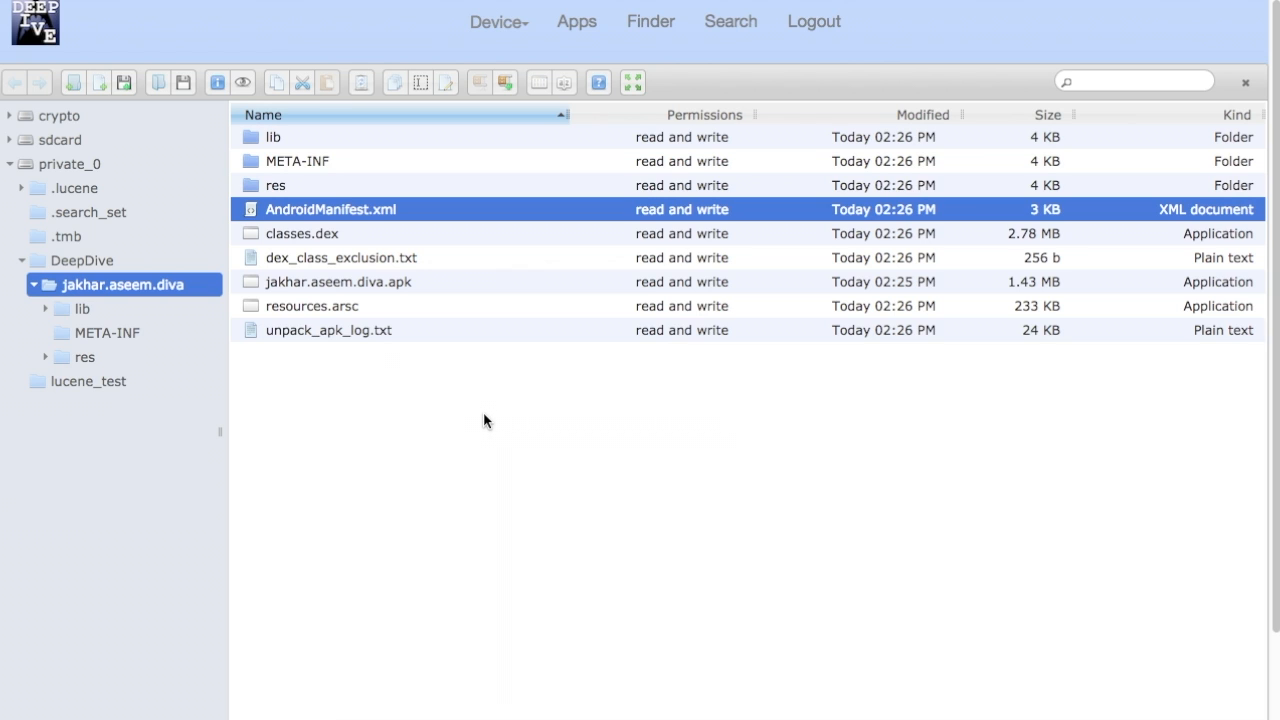
Check the unpacked classes.dex and jakhar.aseem.diva.apk files, browse the res subfolders, and collapse res in the folder tree
left_click(282, 236)
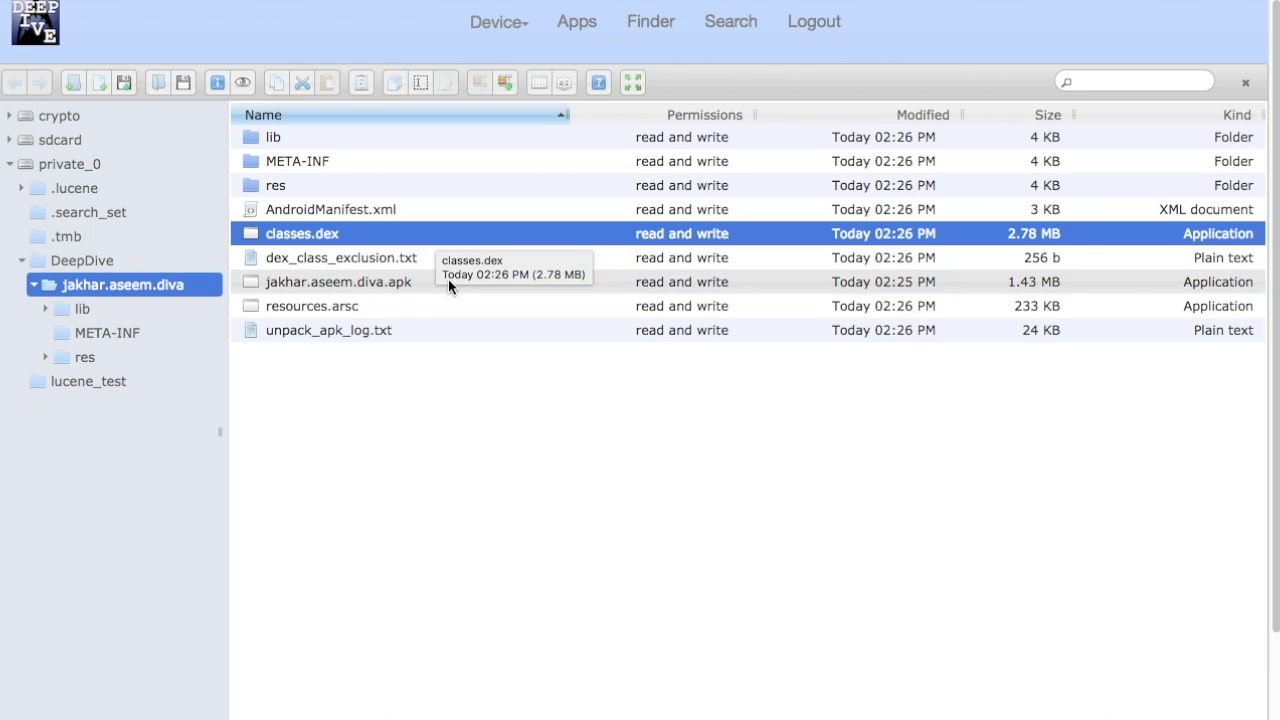
left_click(378, 284)
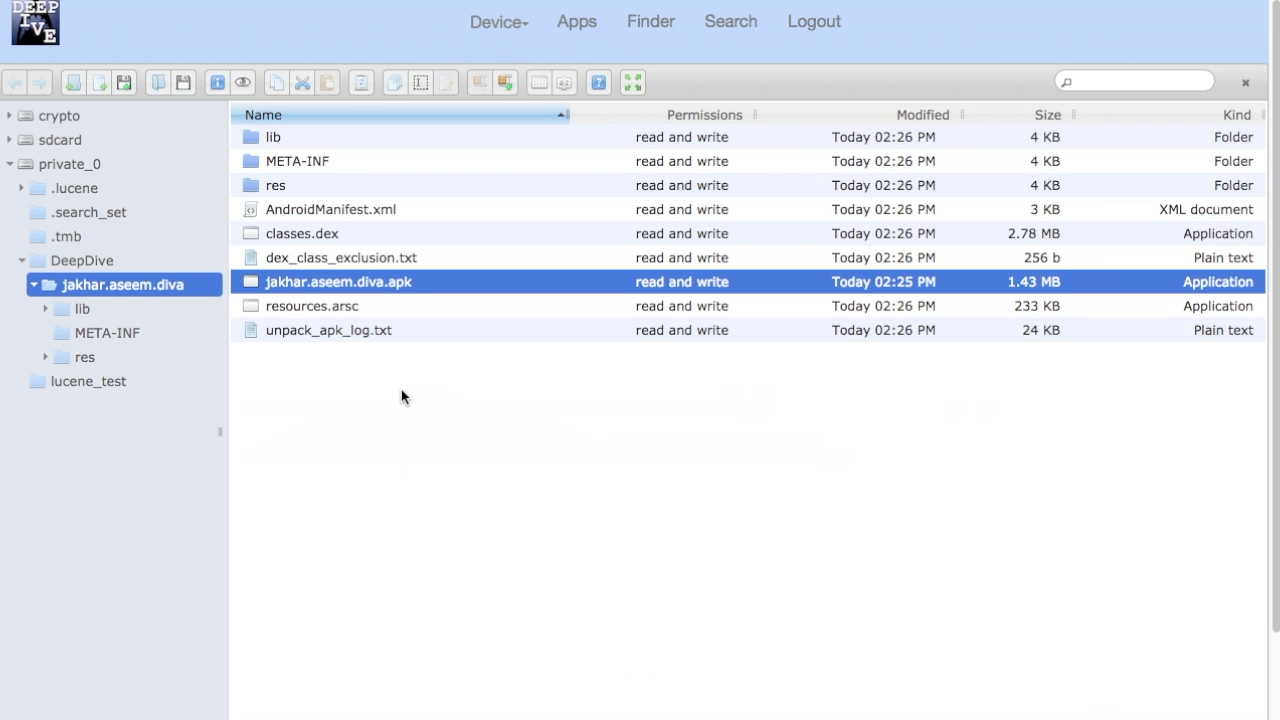
left_click(67, 358)
scroll(491, 338, "down", 2)
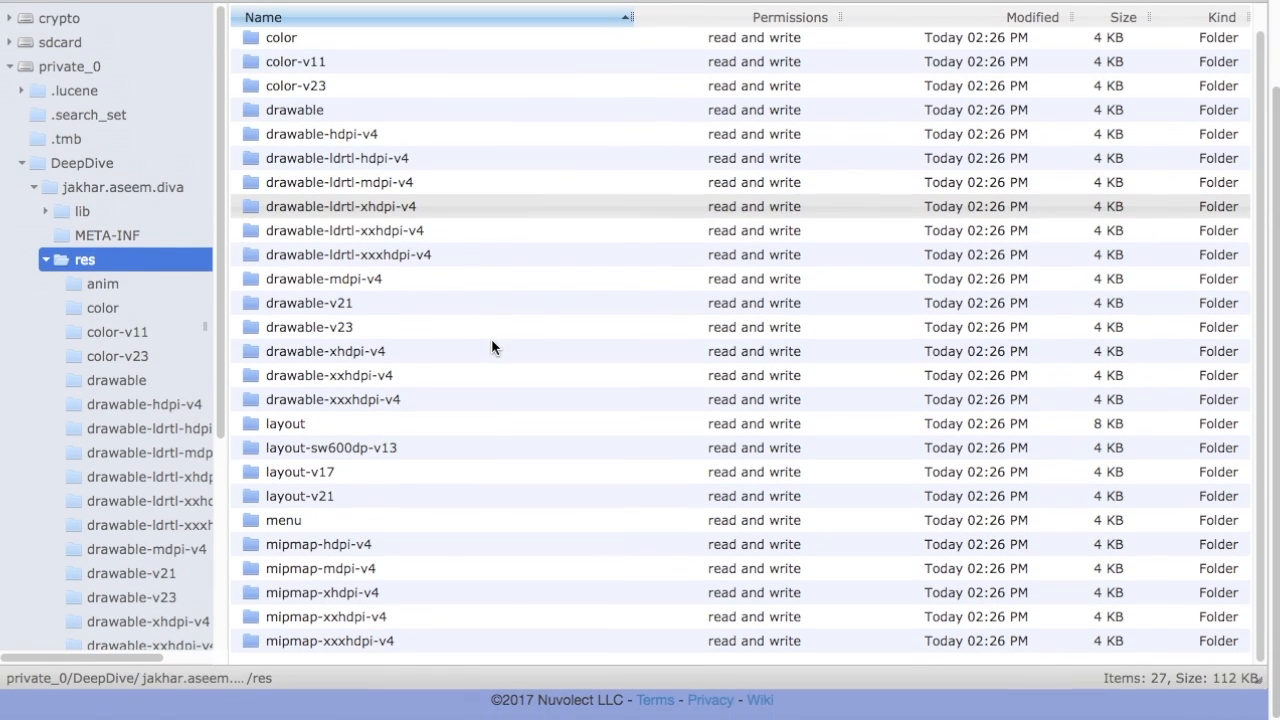
scroll(84, 400, "down", 3)
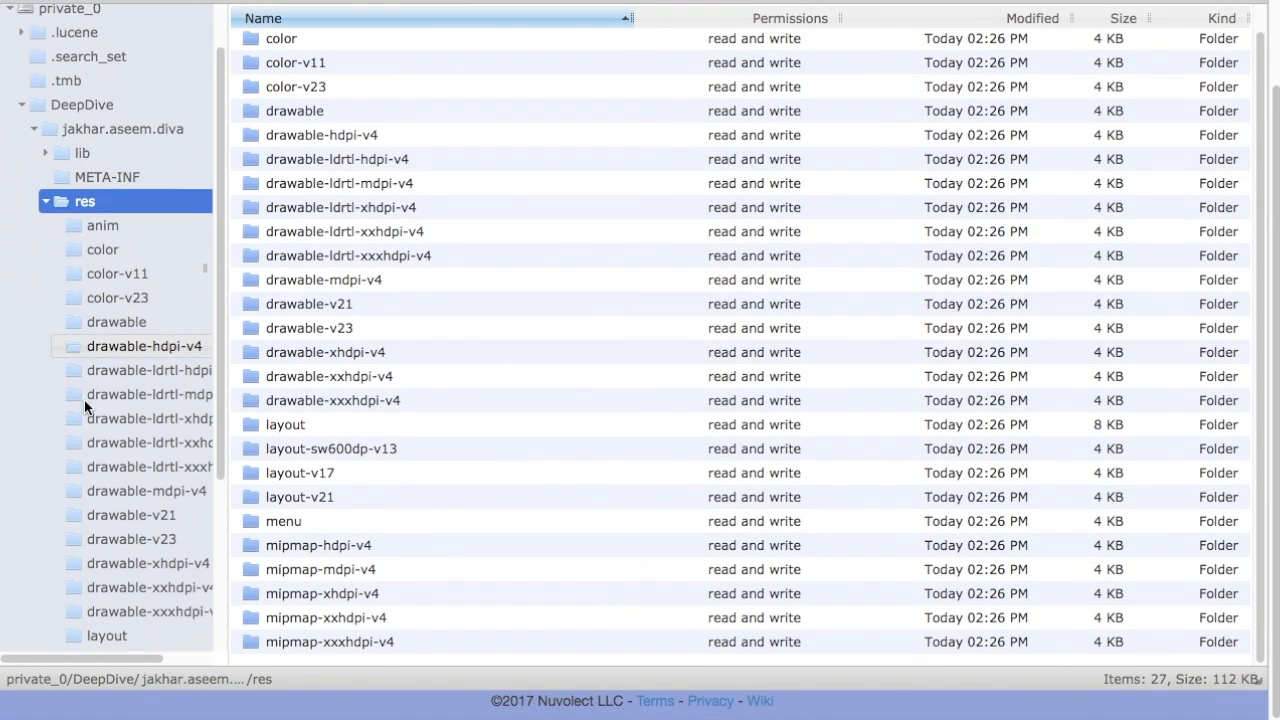
scroll(84, 400, "down", 1)
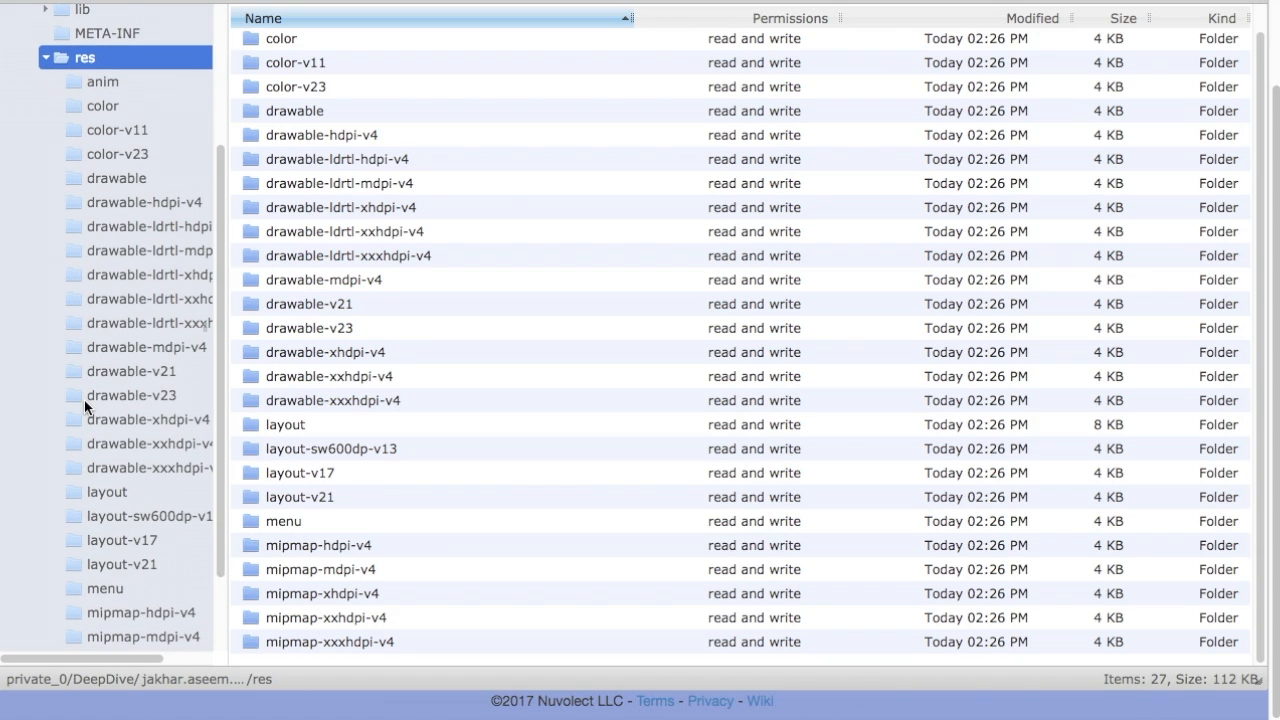
scroll(84, 400, "down", 1)
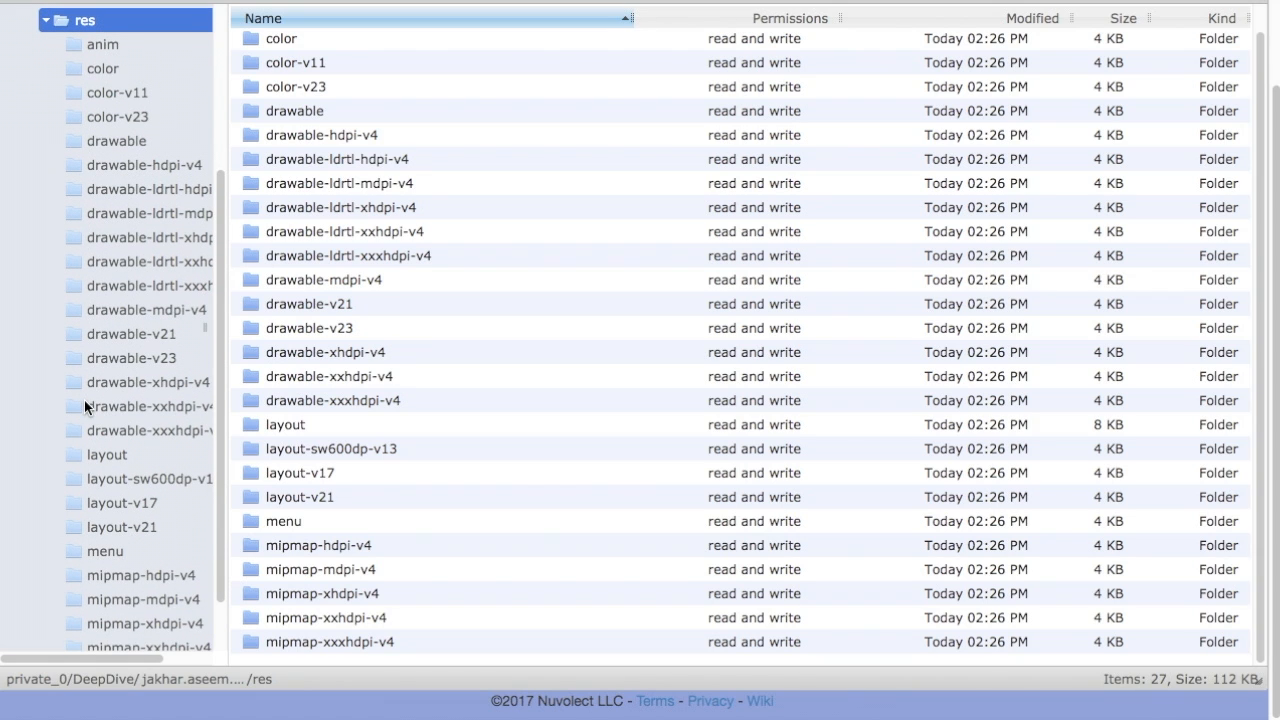
scroll(84, 400, "down", 1)
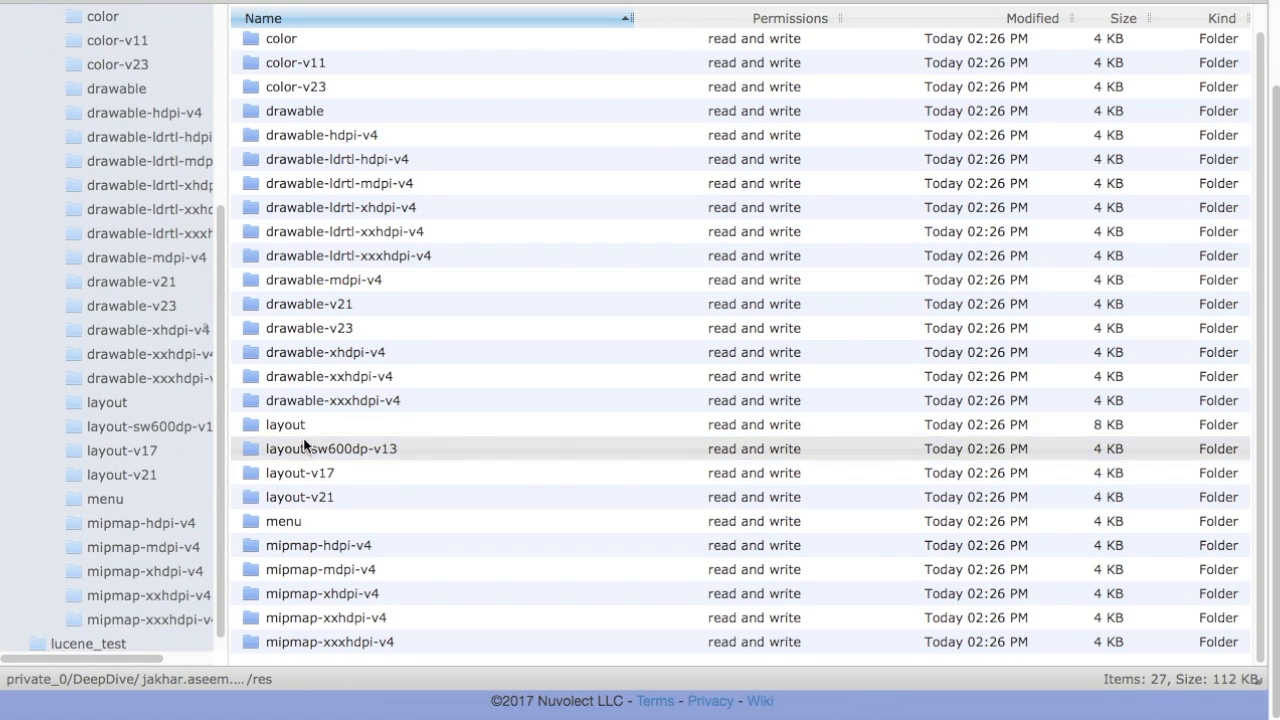
scroll(498, 450, "up", 1)
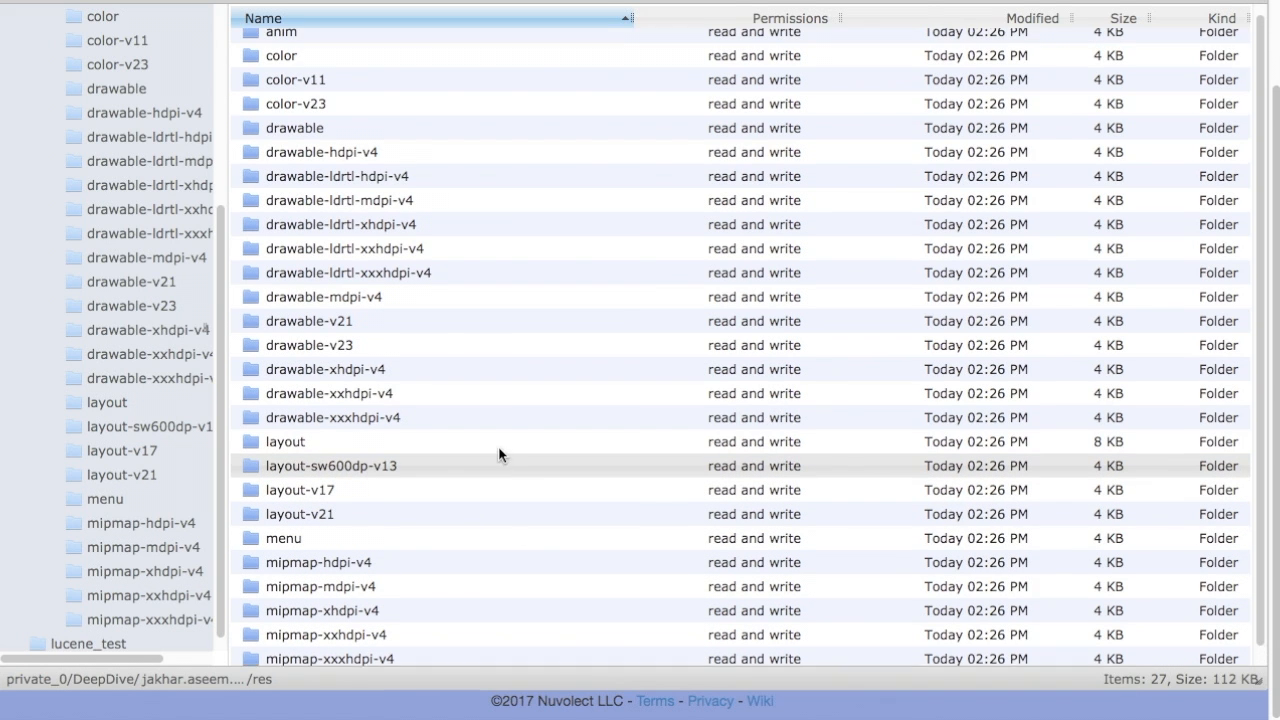
scroll(498, 446, "up", 1)
scroll(161, 359, "up", 5)
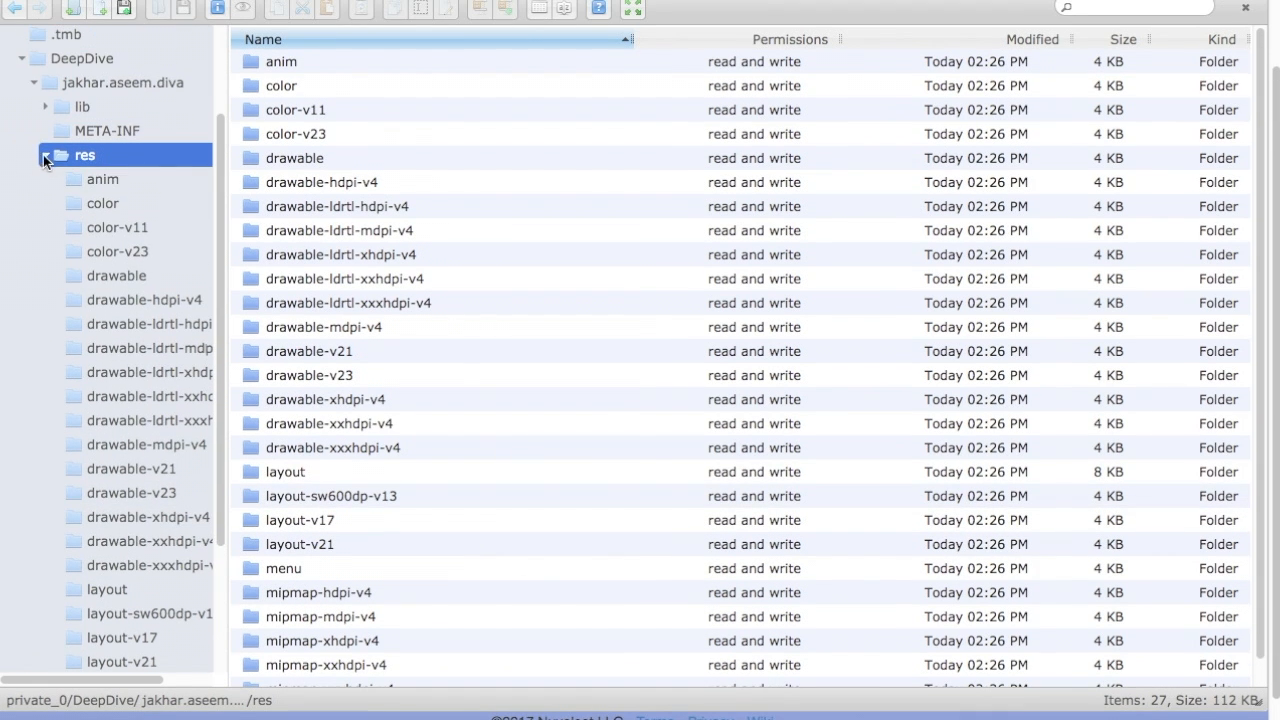
left_click(43, 155)
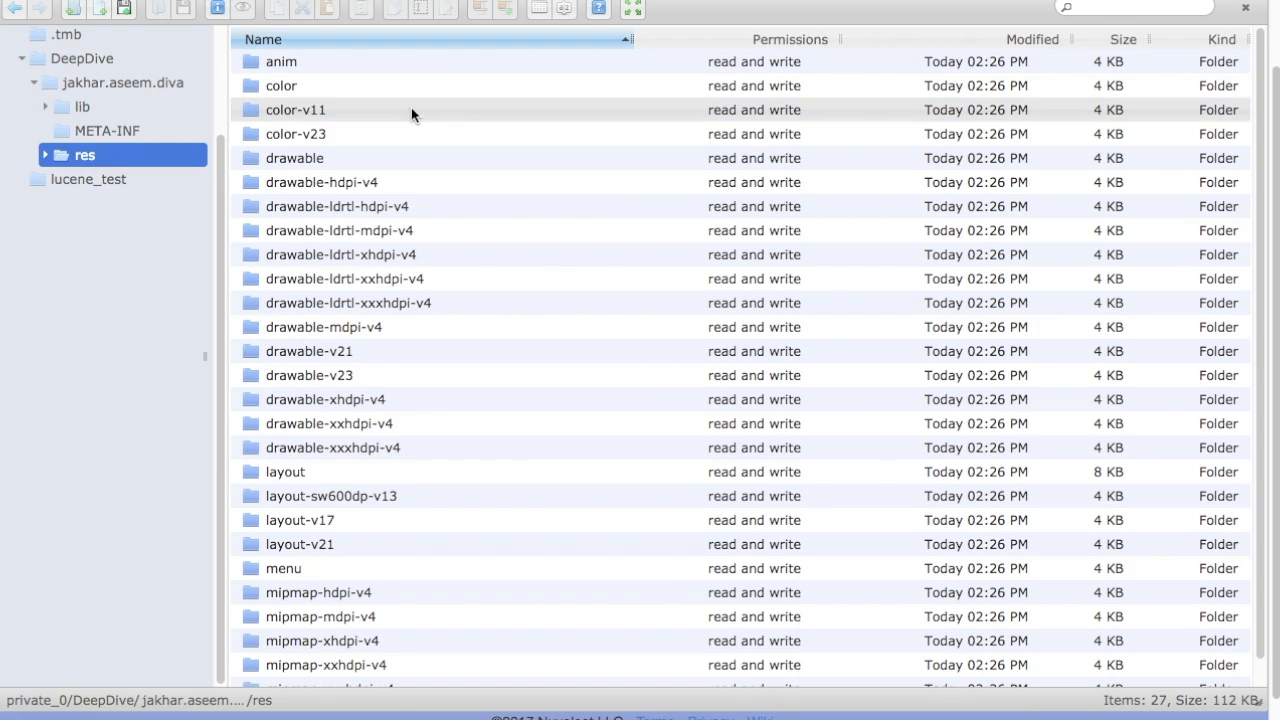
scroll(411, 107, "up", 4)
scroll(183, 179, "up", 1)
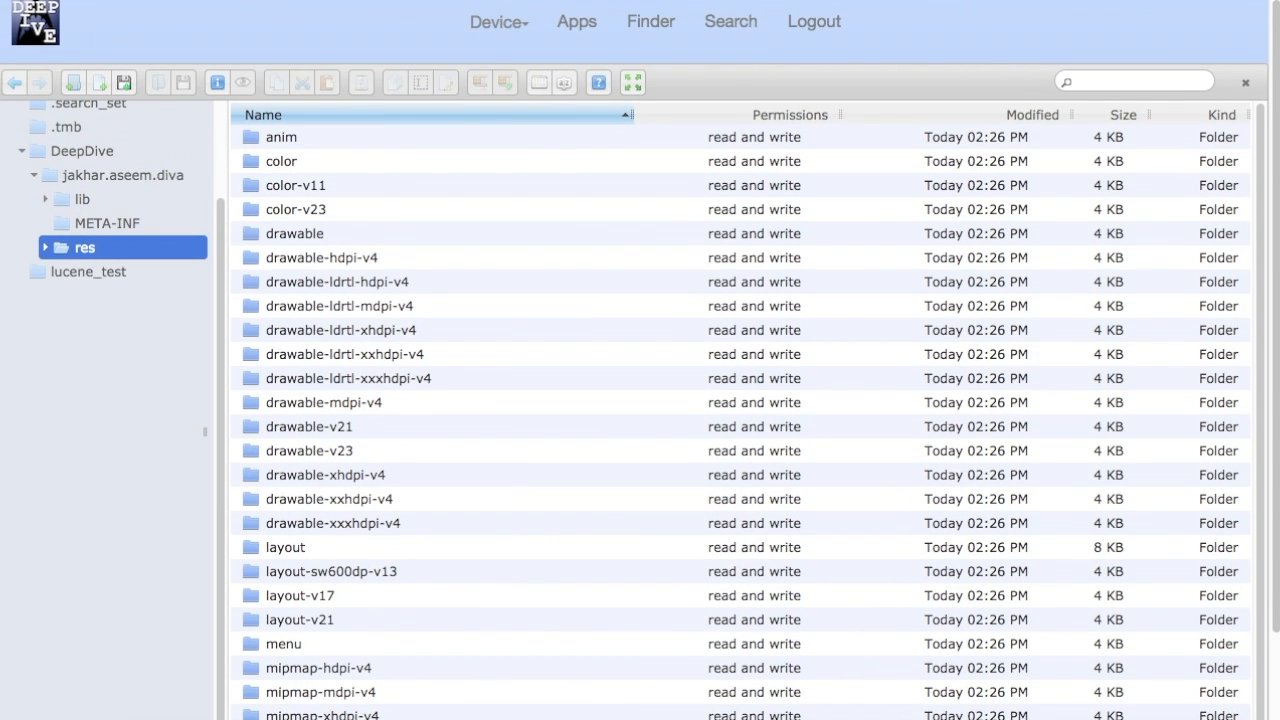
Return to Diva's decompile page and decompile the app with Jadx
key("alt+Left")
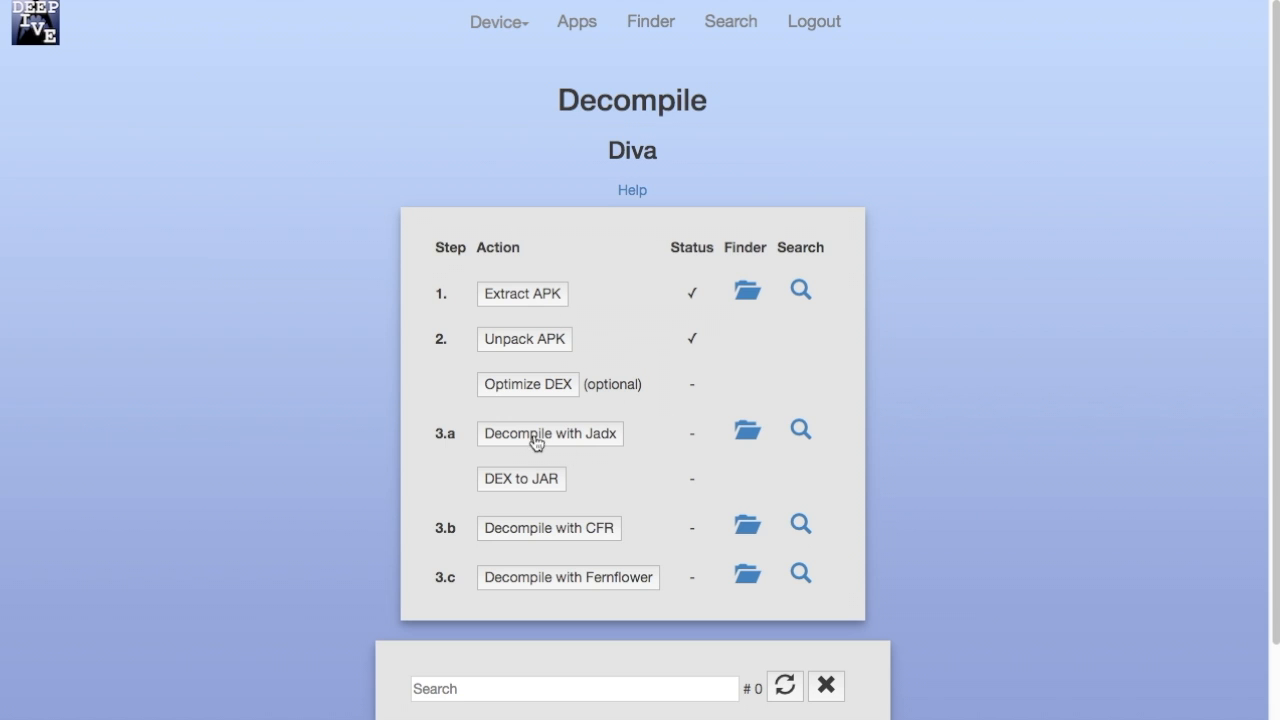
left_click(602, 434)
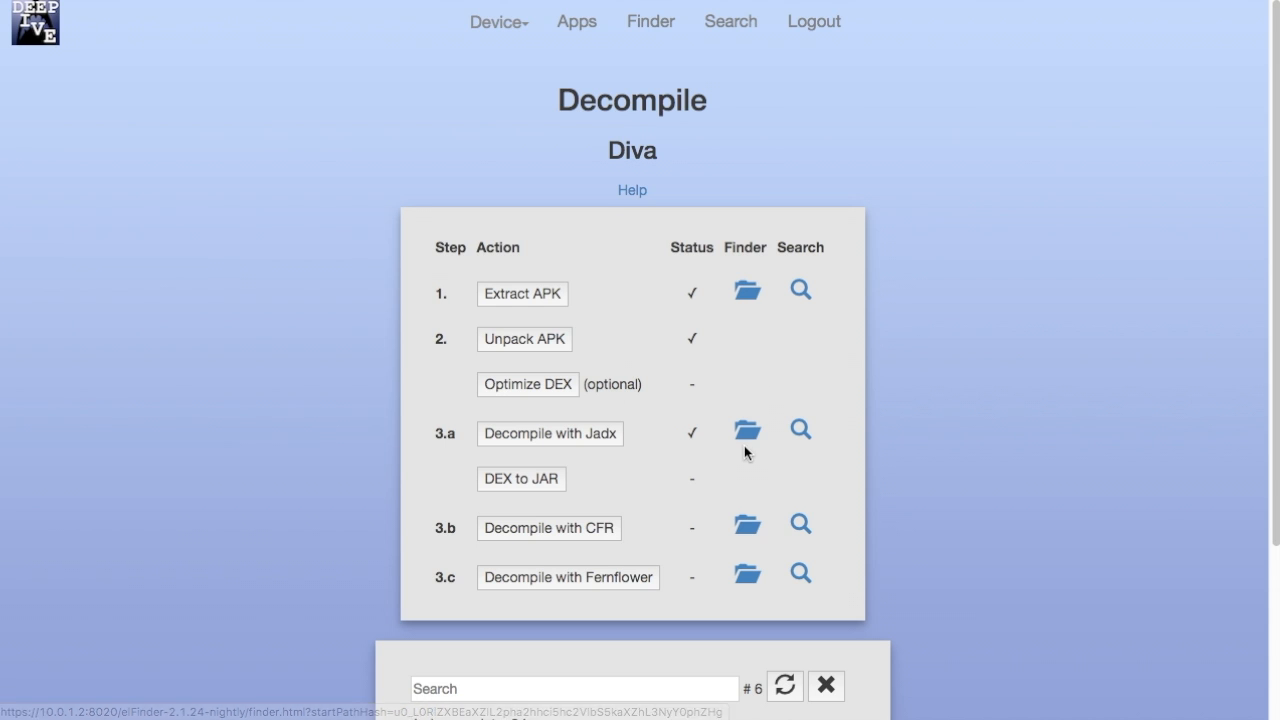
Browse from the extracted APK folder to srcJadx/jakhar/aseem/diva and look through the decompiled Java files
left_click(750, 291)
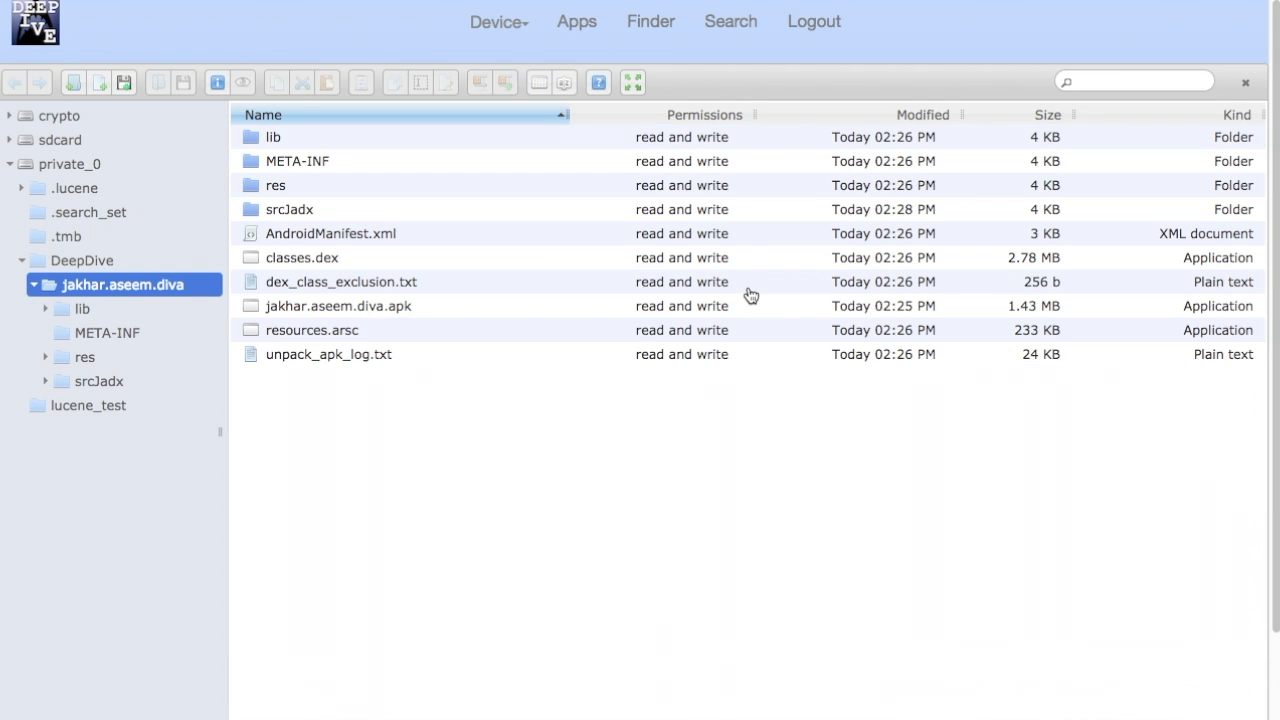
left_click(95, 382)
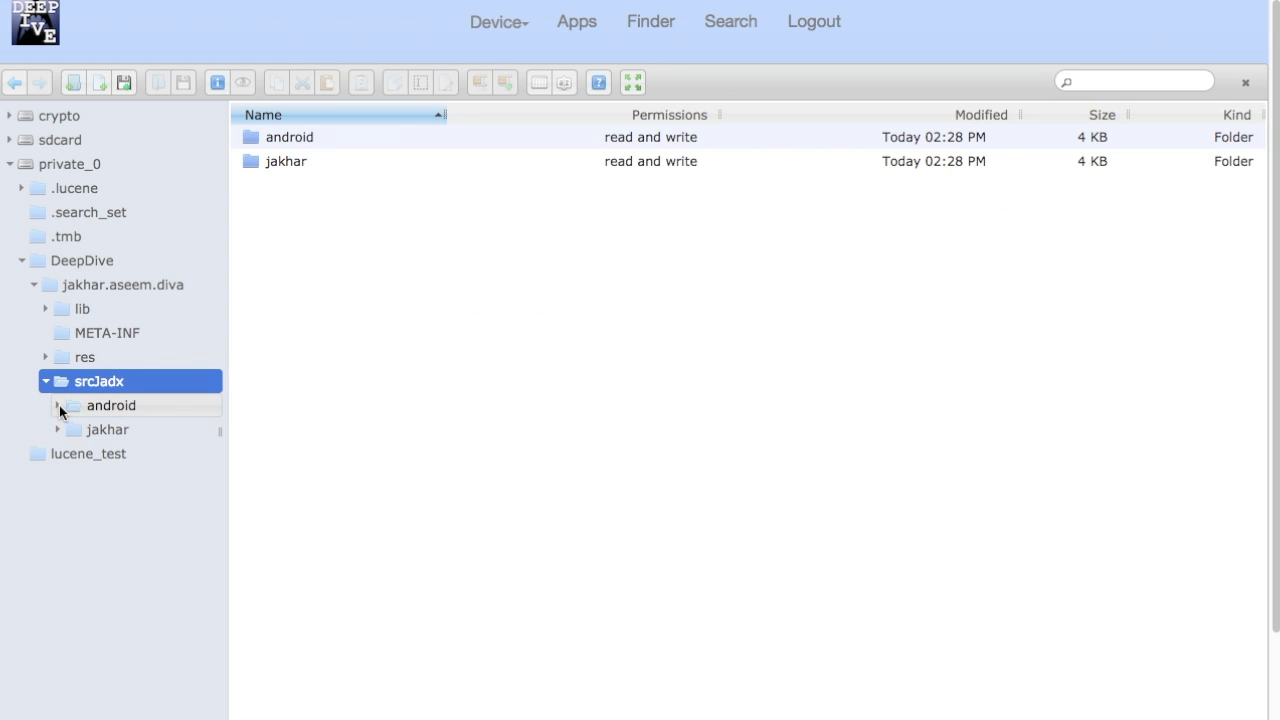
left_click(105, 432)
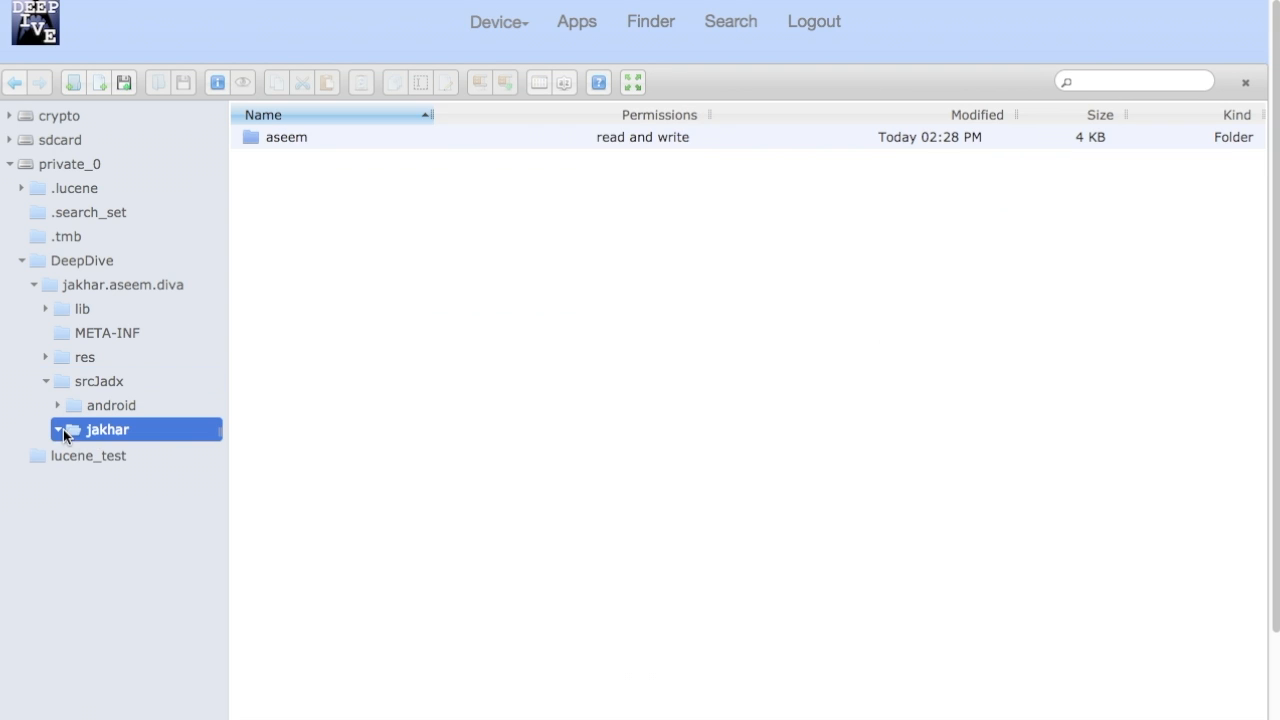
left_click(58, 429)
left_click(84, 455)
left_click(62, 453)
left_click(106, 478)
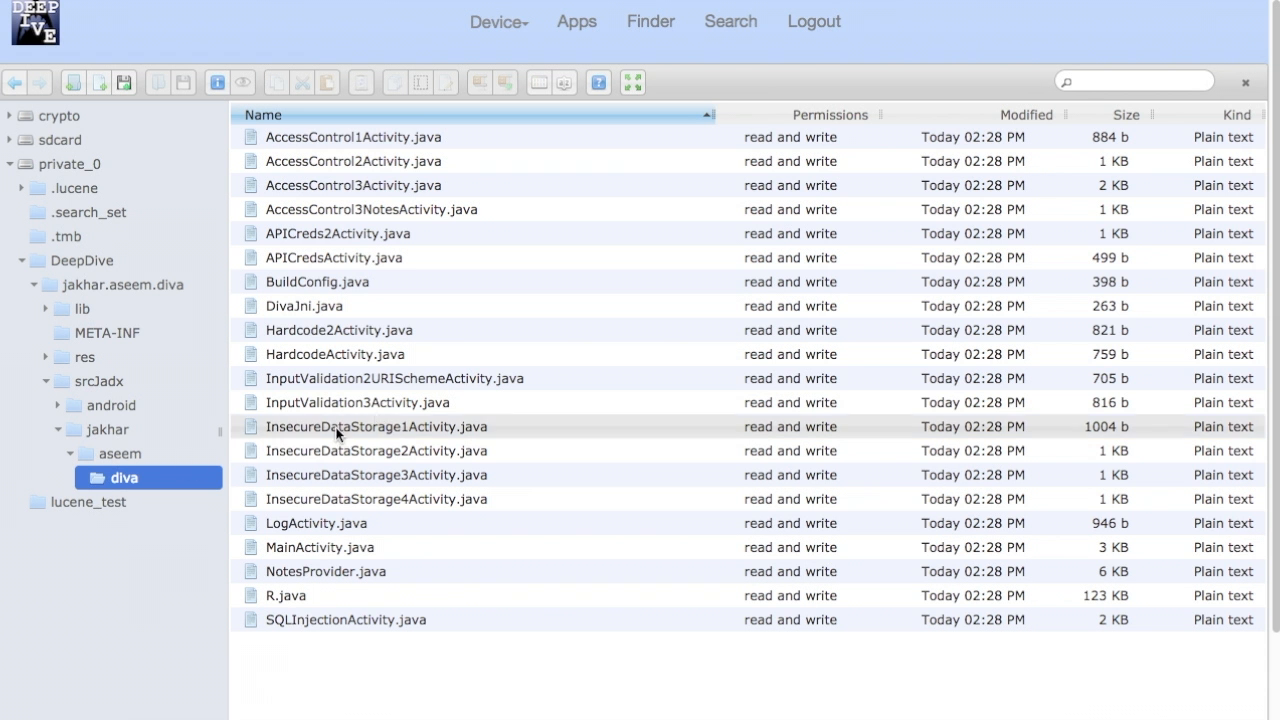
scroll(447, 451, "down", 2)
scroll(447, 451, "up", 1)
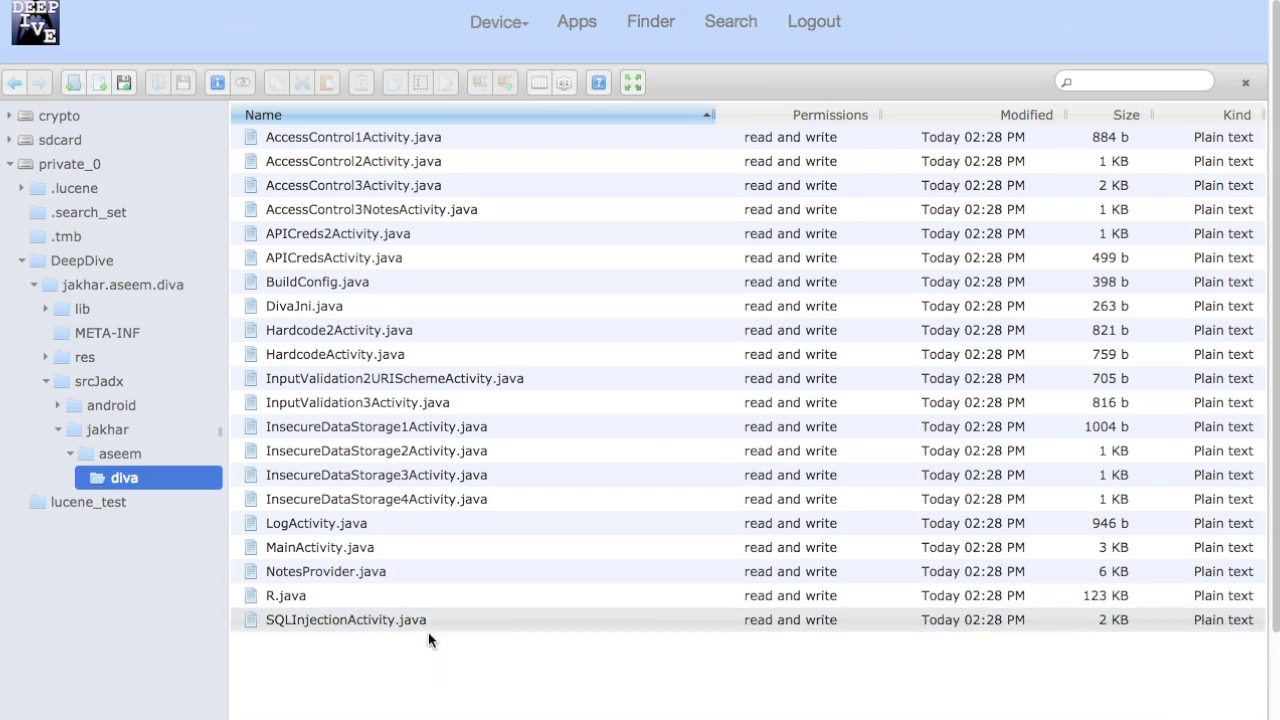
scroll(427, 651, "up", 1)
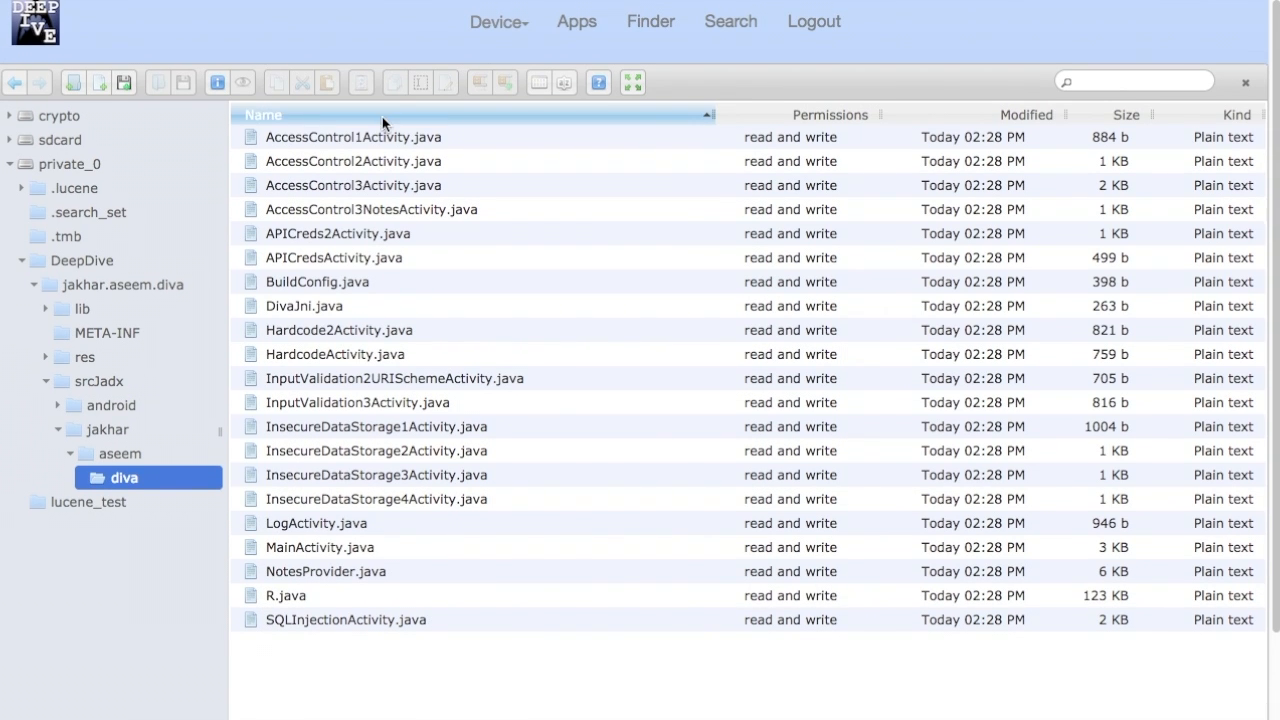
Preview AccessControl1Activity.java in full screen to read its code, and close the preview
left_click(376, 141)
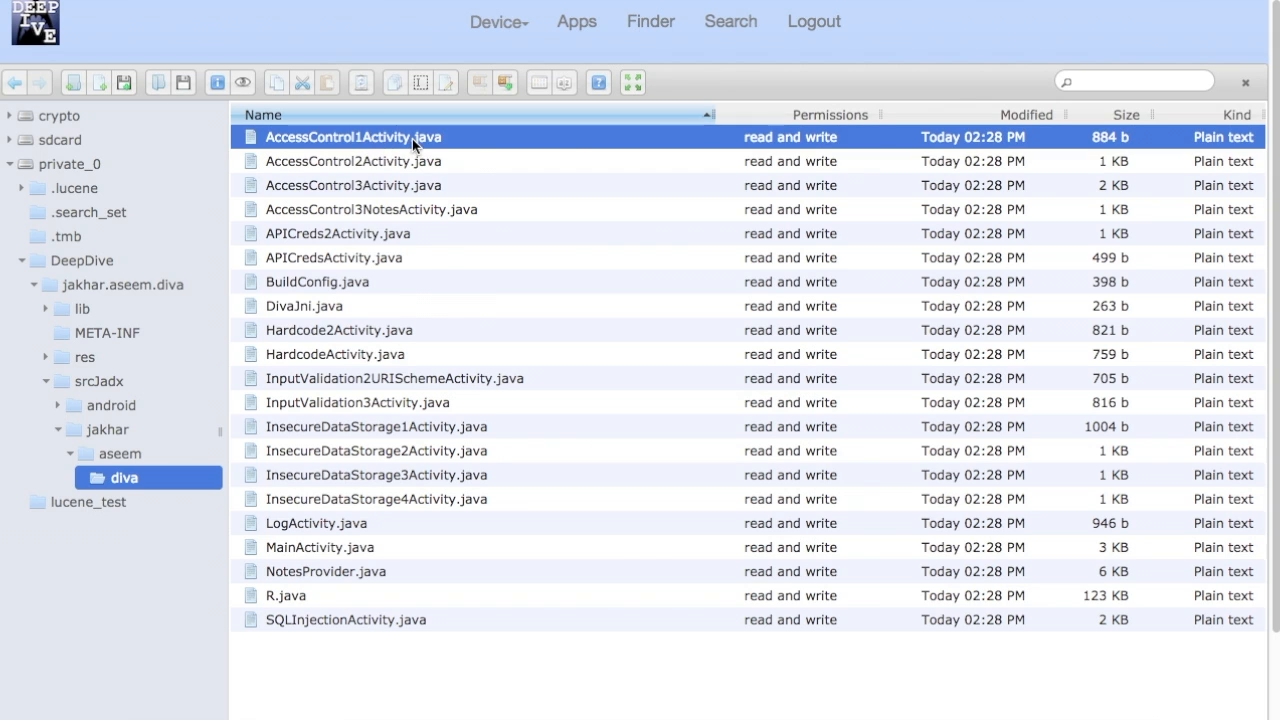
right_click(412, 138)
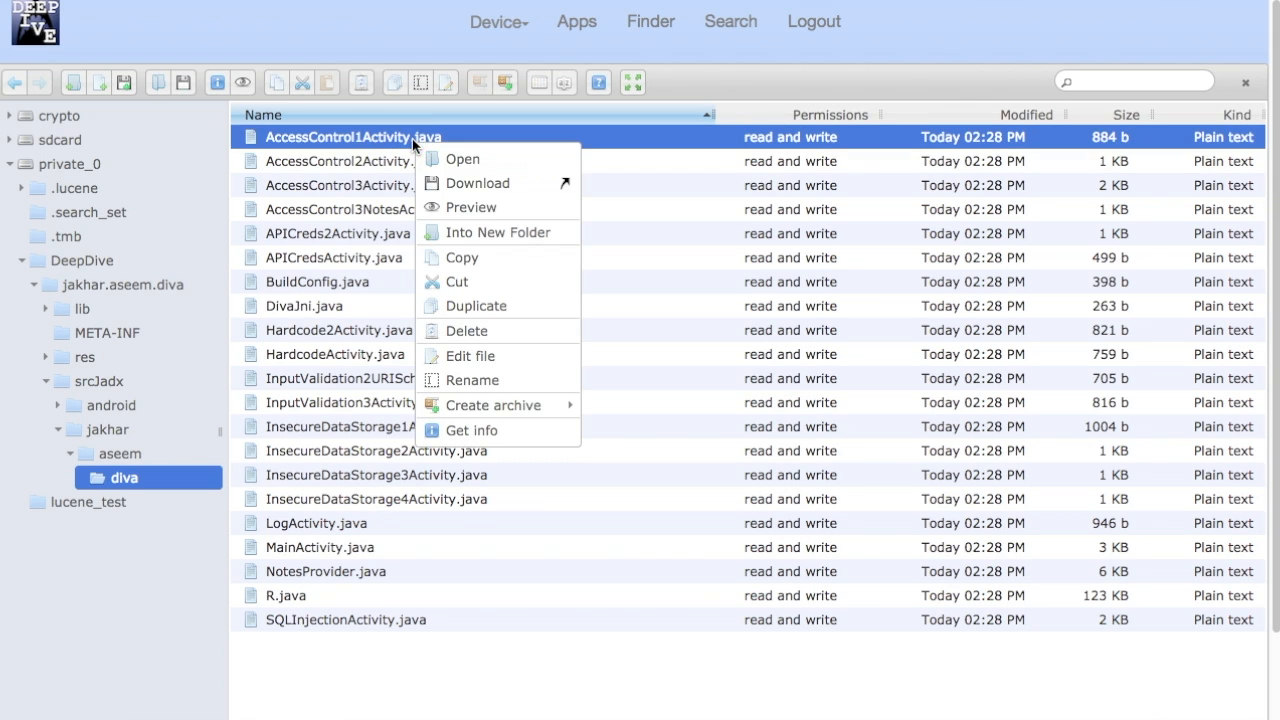
left_click(486, 220)
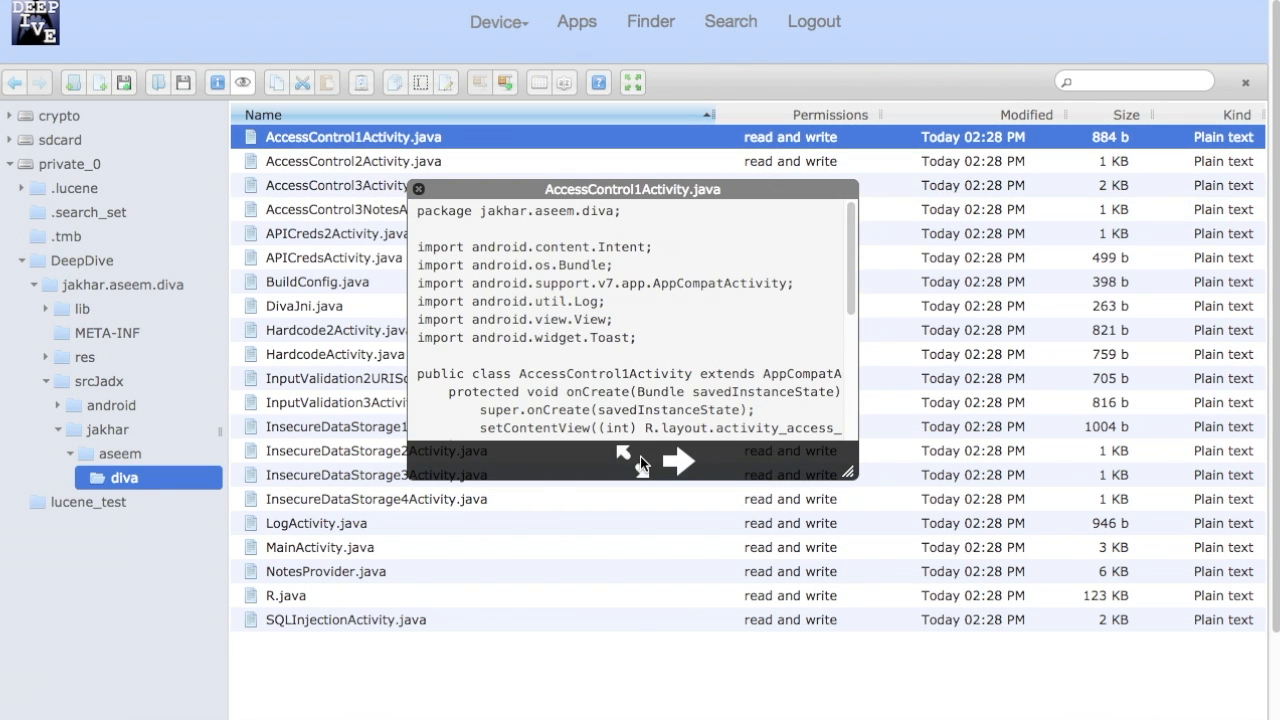
left_click(634, 458)
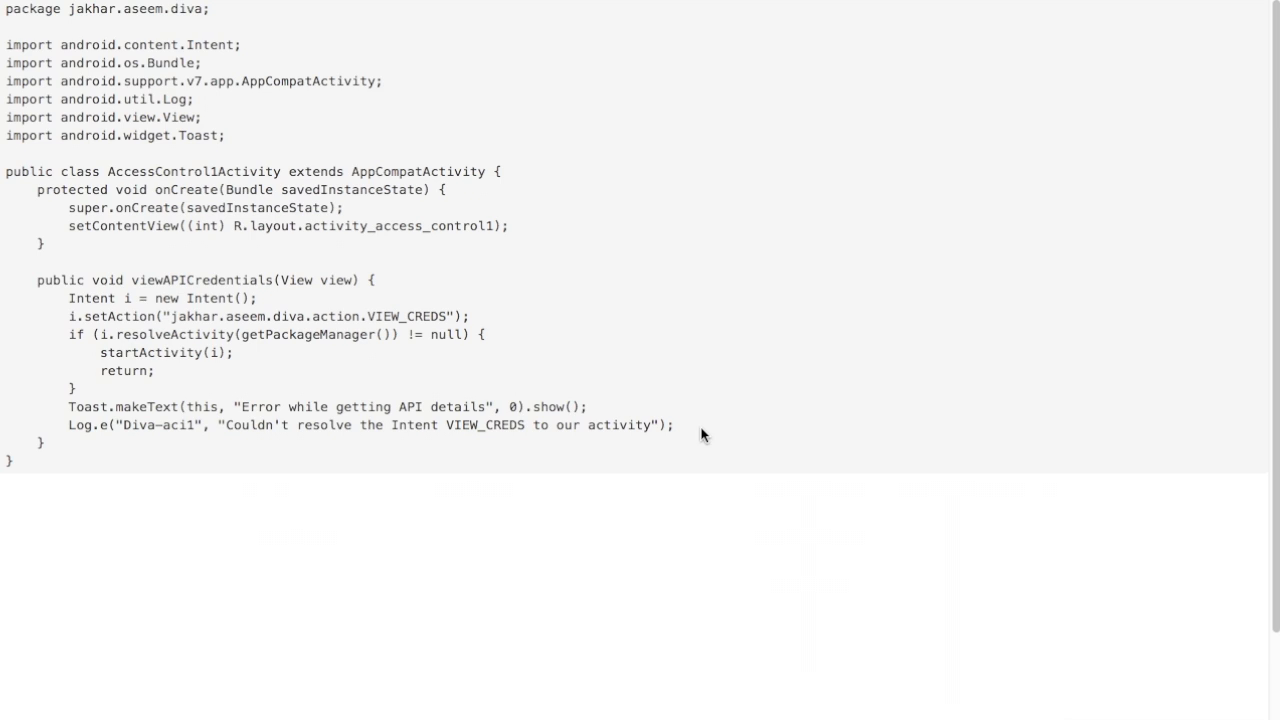
key("Escape")
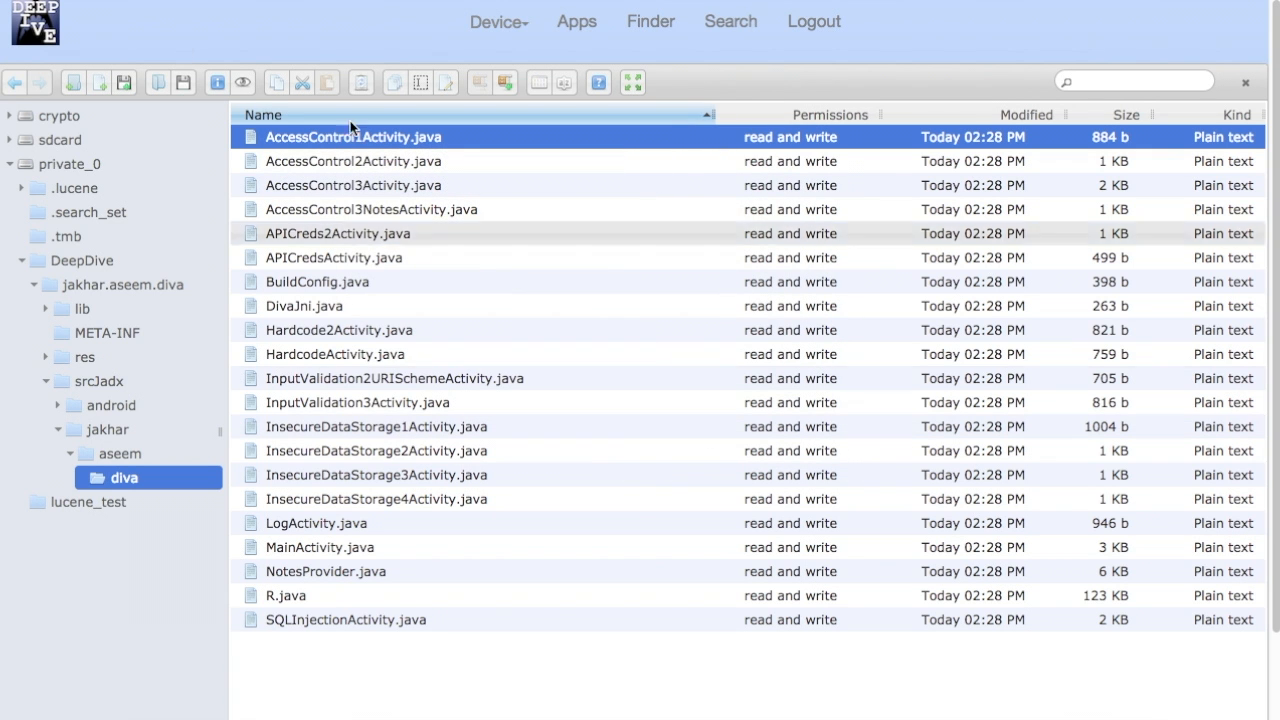
From Diva's decompile page, open the search for the Jadx source folder and display its search sets
key("alt+Left")
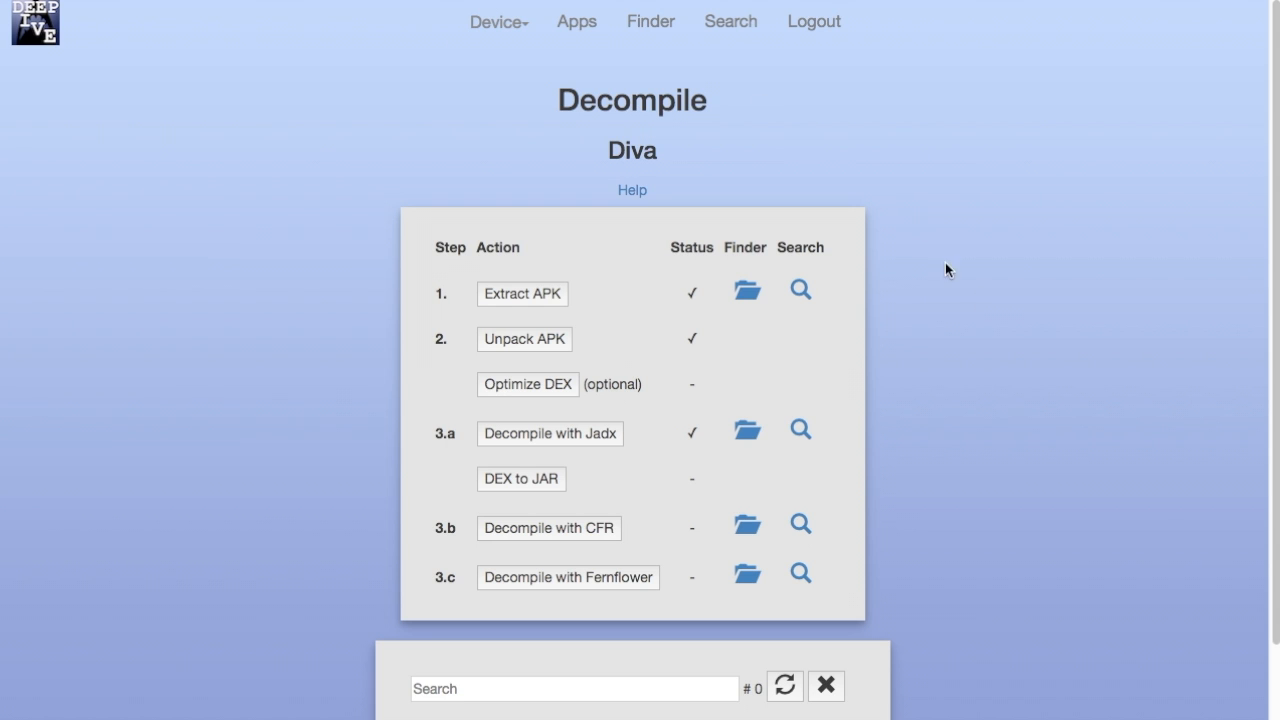
left_click(801, 430)
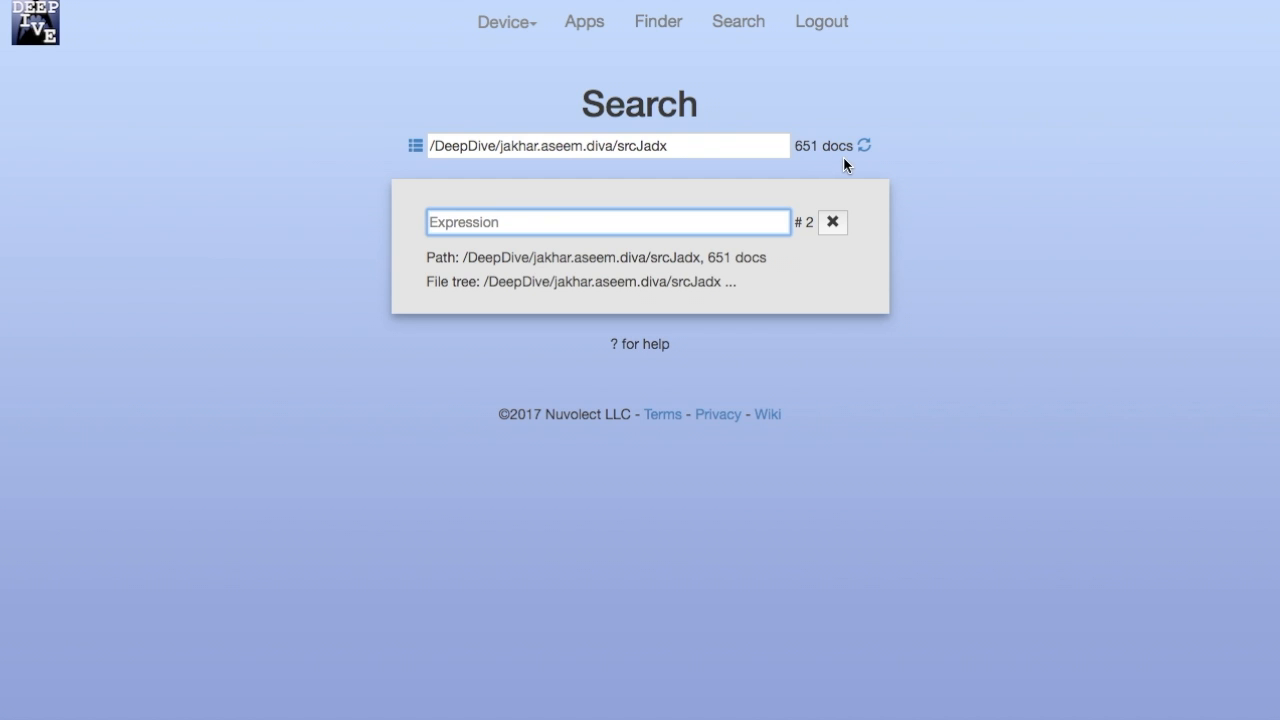
left_click(415, 147)
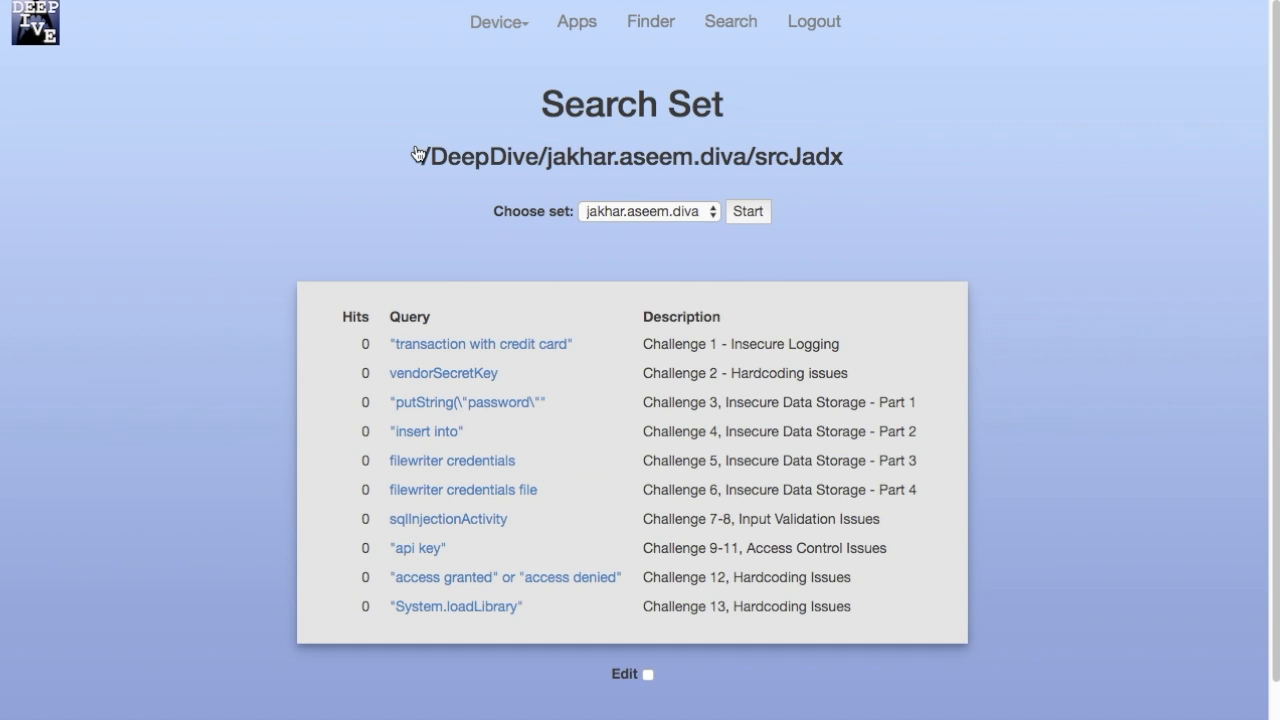
Choose default_search_set for the srcJadx folder and start the search
left_click(677, 214)
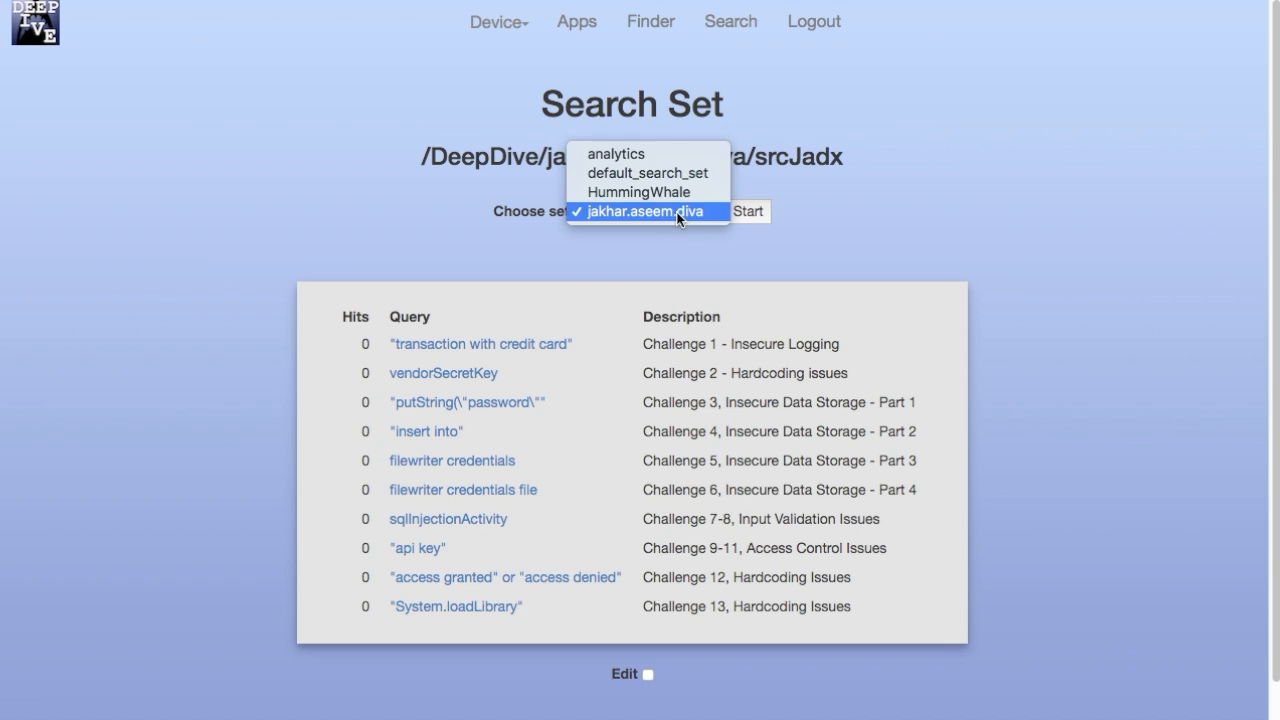
left_click(674, 242)
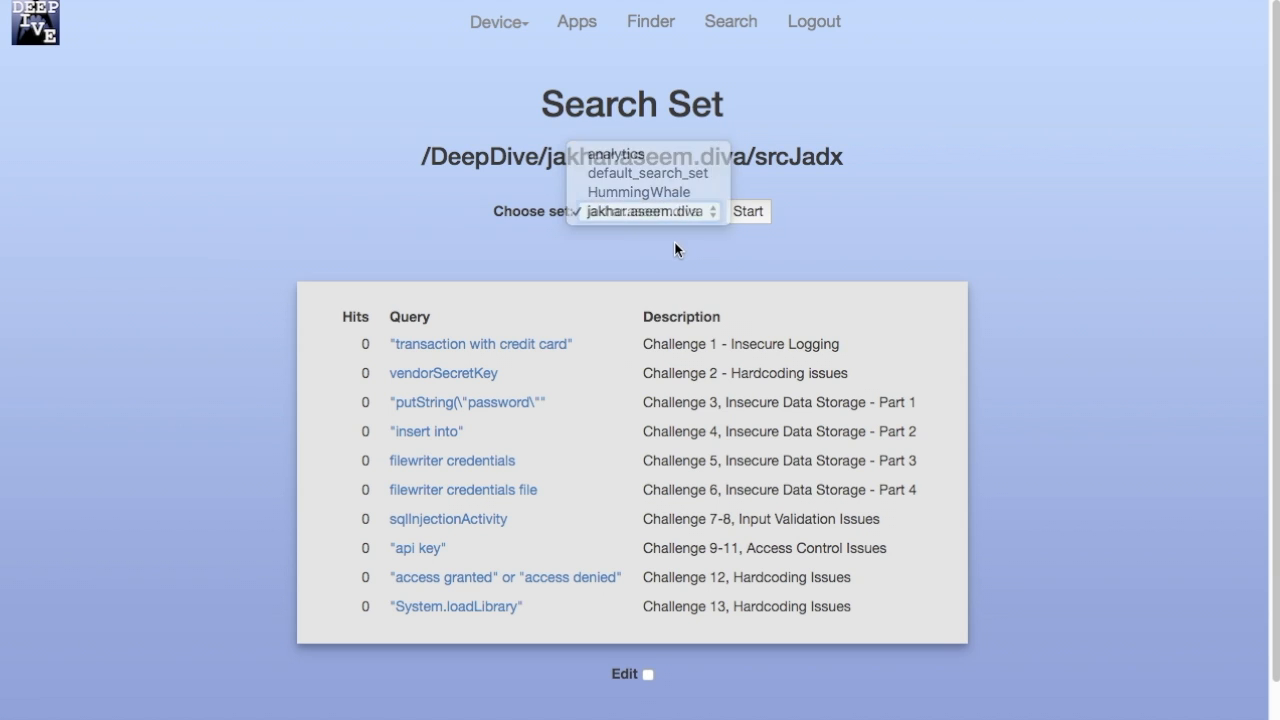
left_click(671, 216)
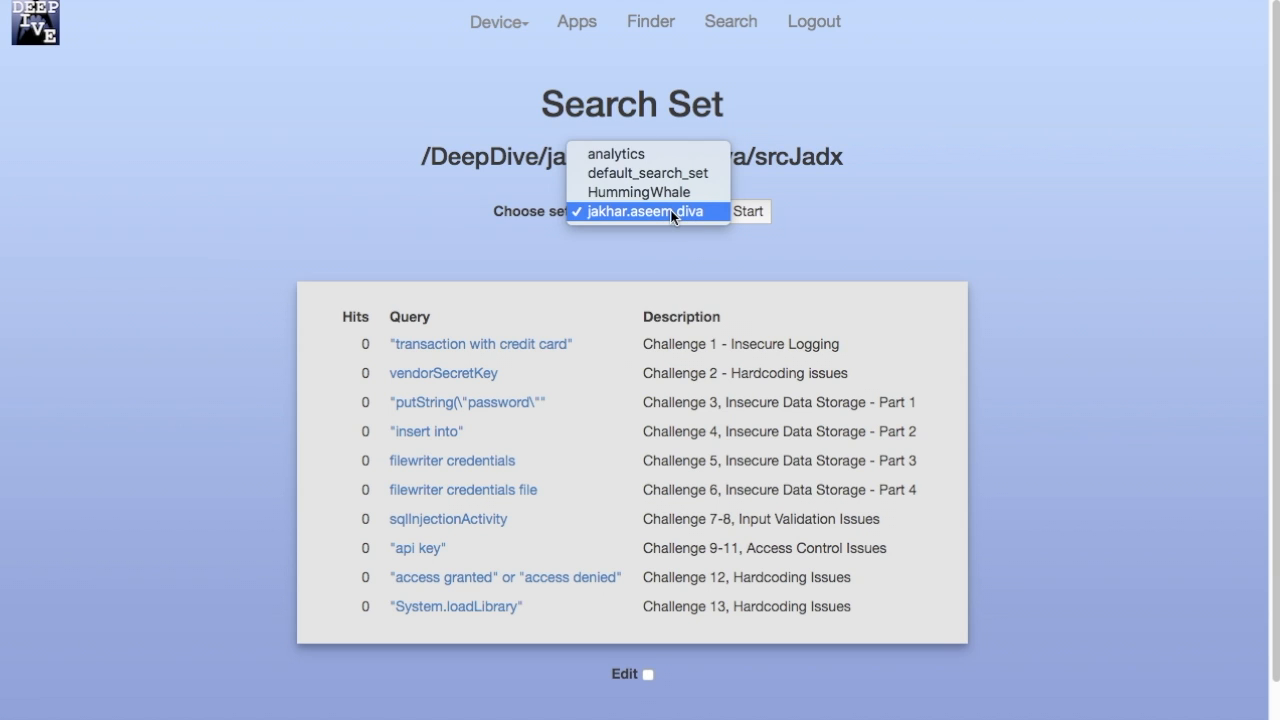
left_click(669, 173)
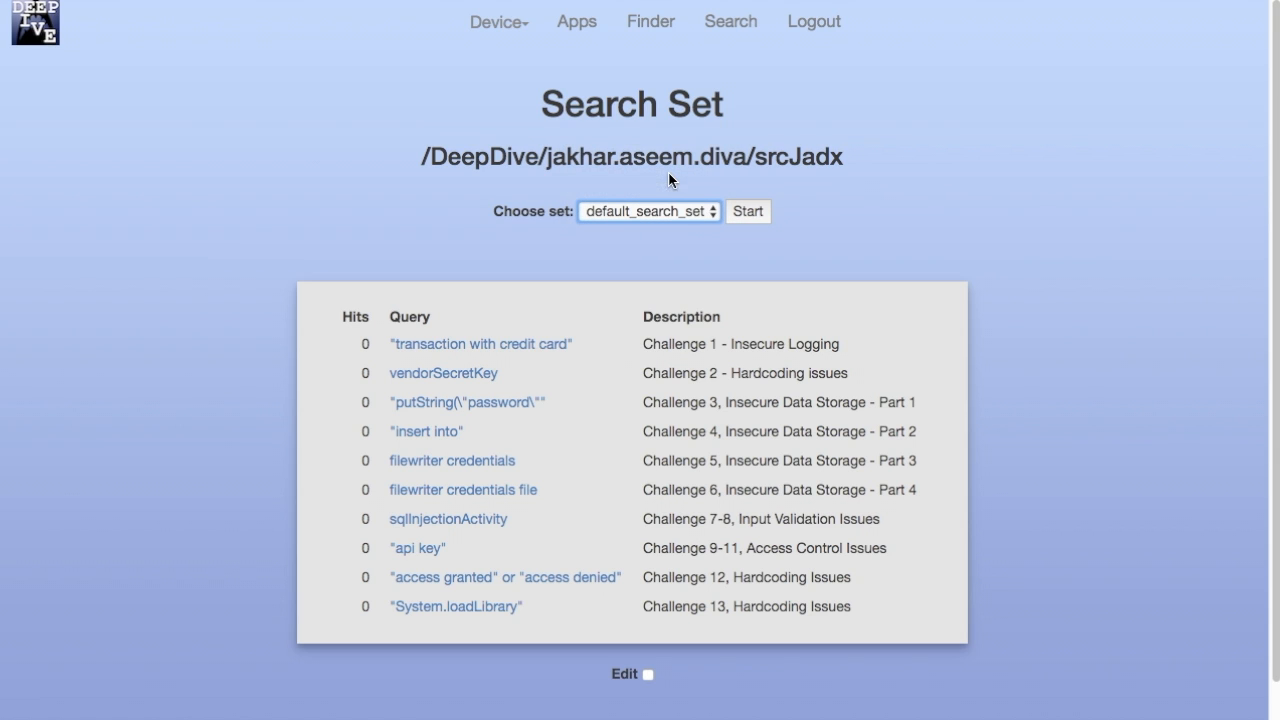
left_click(751, 207)
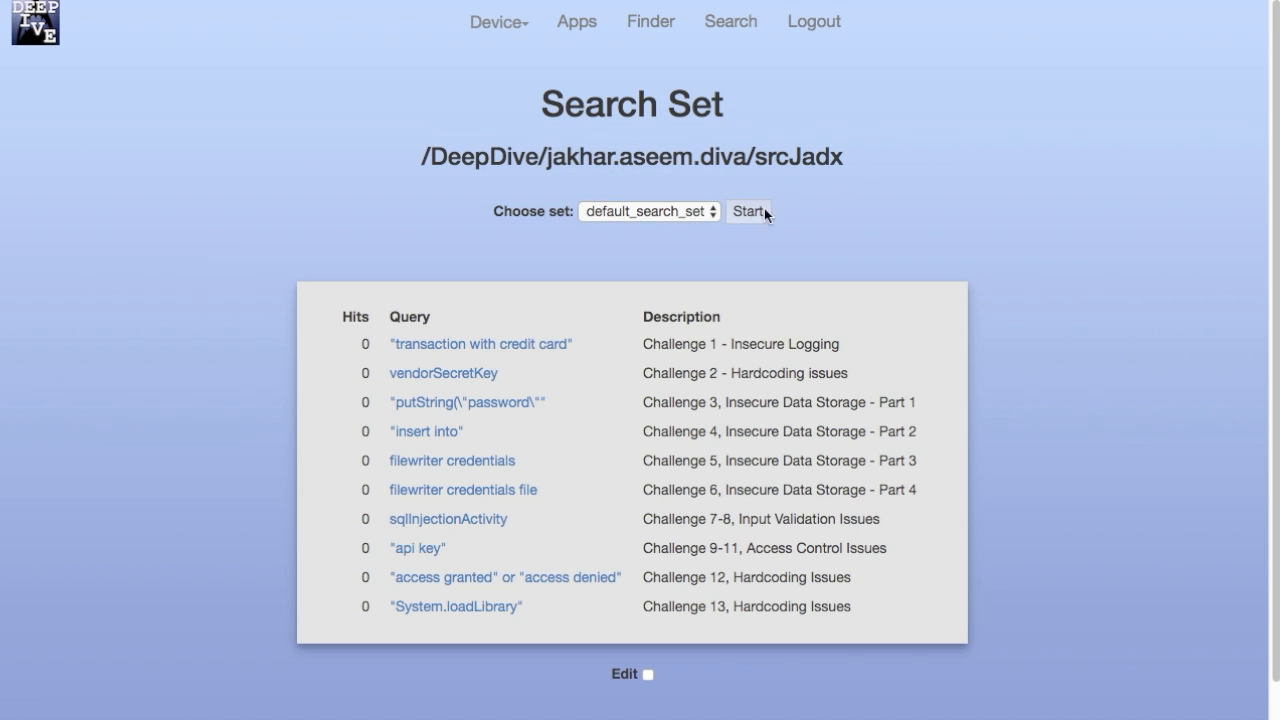
Look over the default_search_set results, and run the jakhar.aseem.diva search set on the srcJadx folder
scroll(1000, 287, "down", 2)
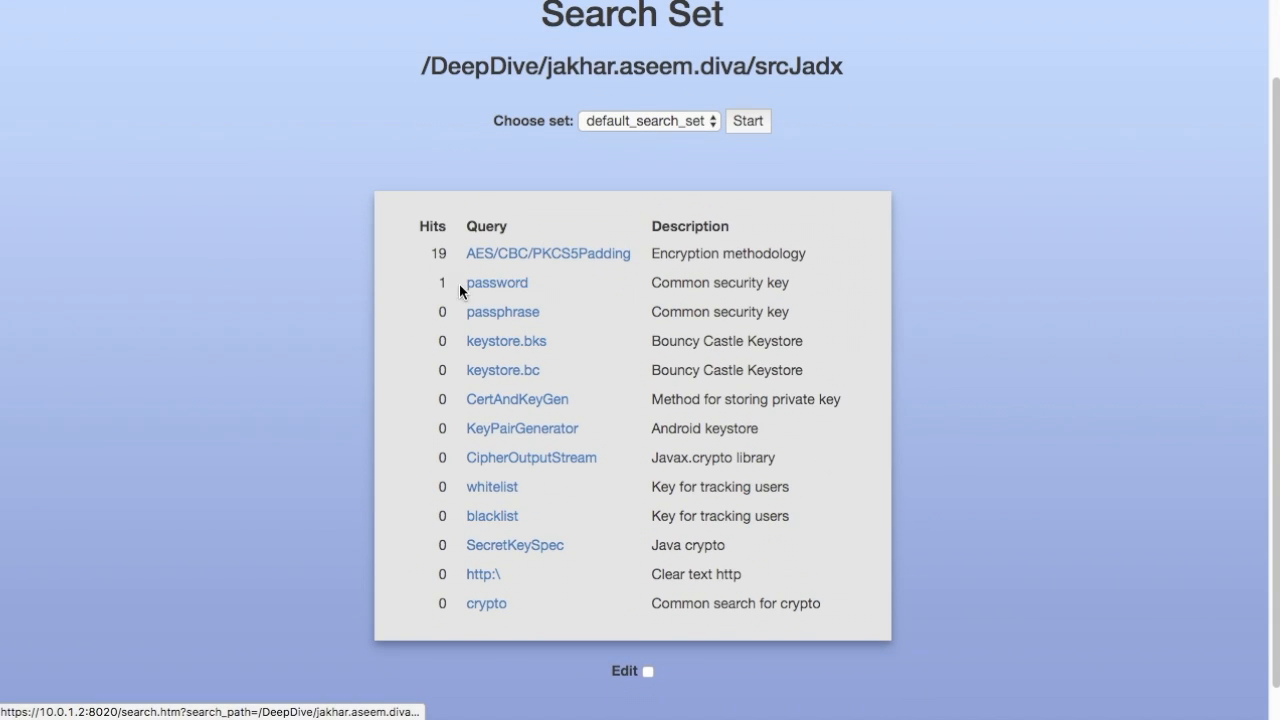
scroll(524, 276, "up", 2)
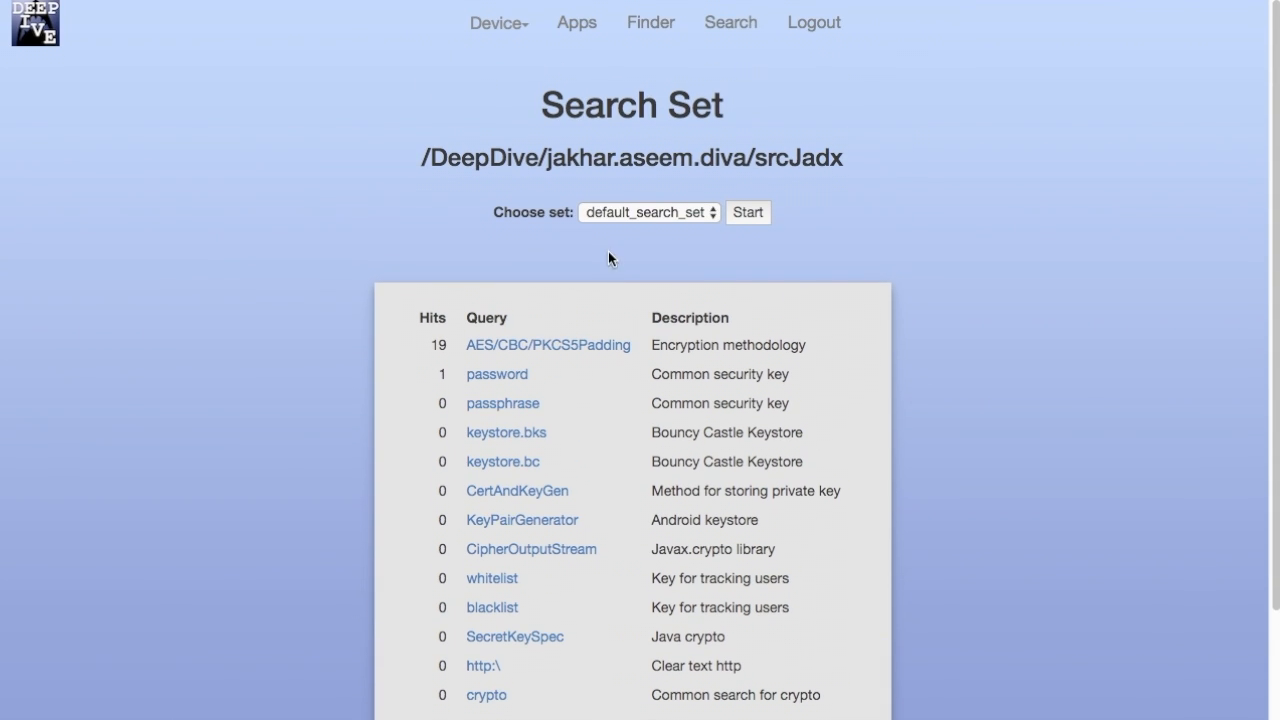
left_click(623, 211)
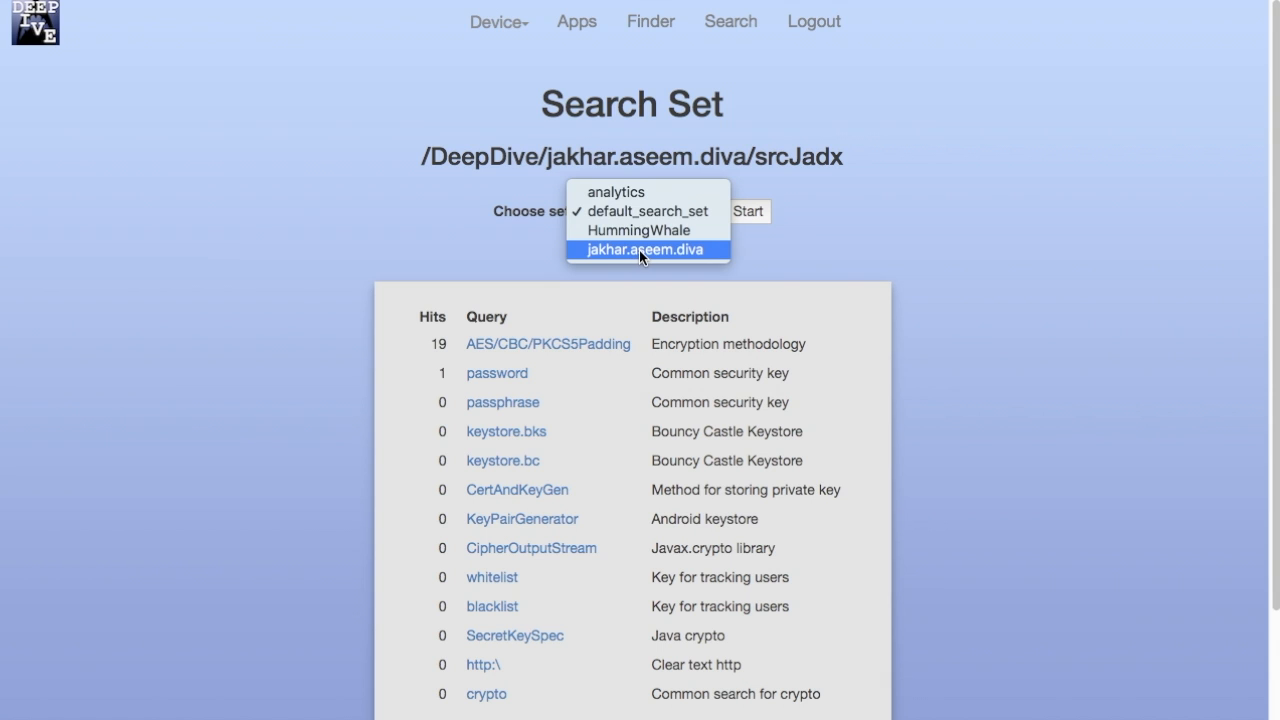
left_click(641, 250)
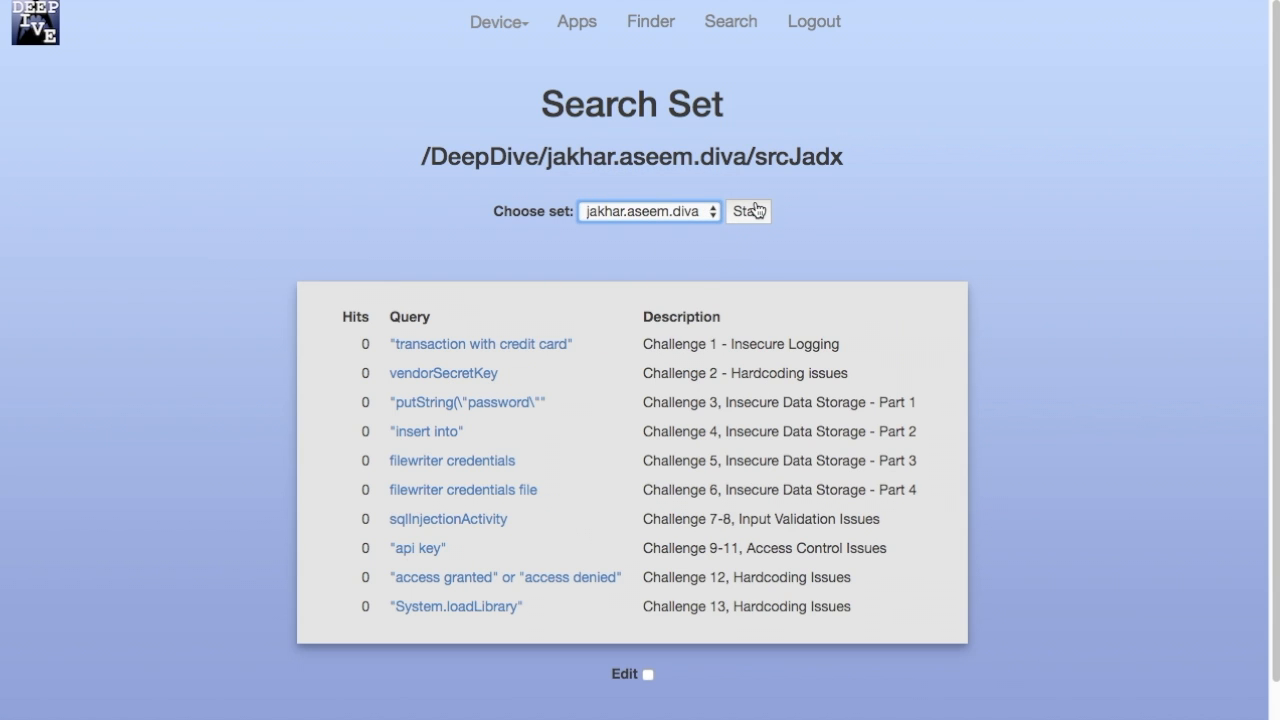
left_click(750, 212)
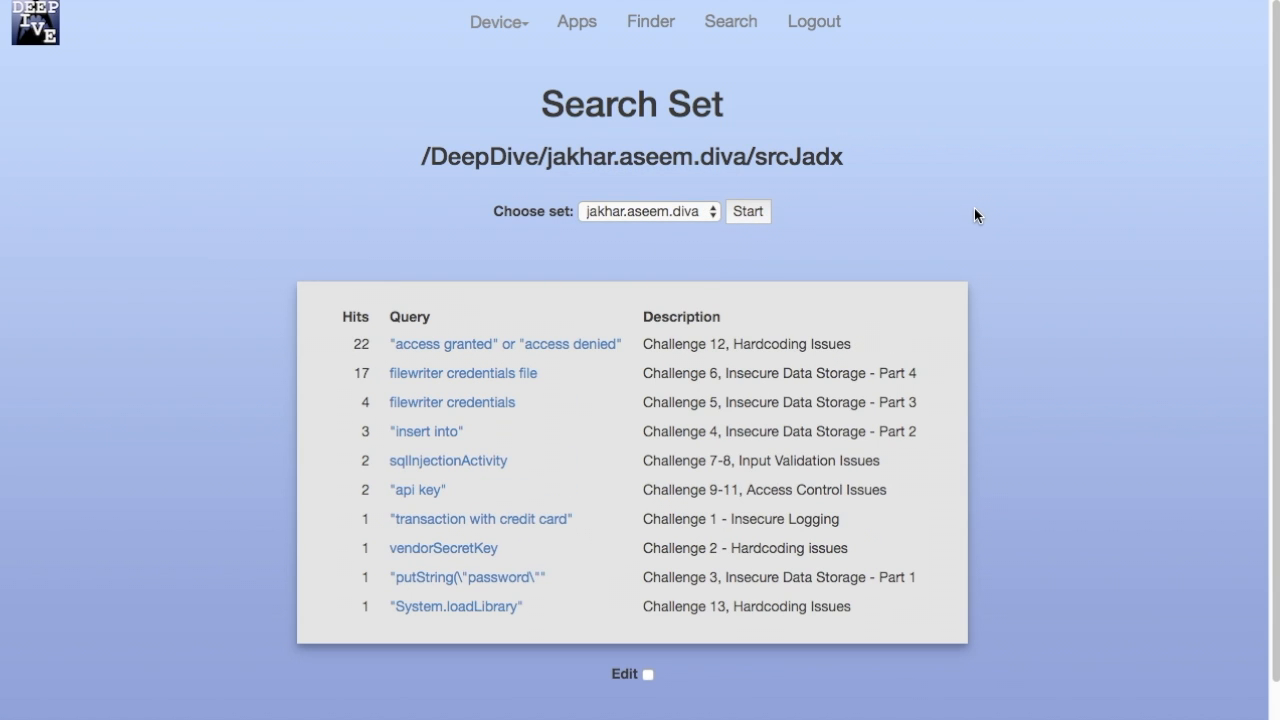
Open the "transaction with credit card" query's results, preview LogActivity.java to read its checkout code, and close the preview
scroll(974, 209, "down", 1)
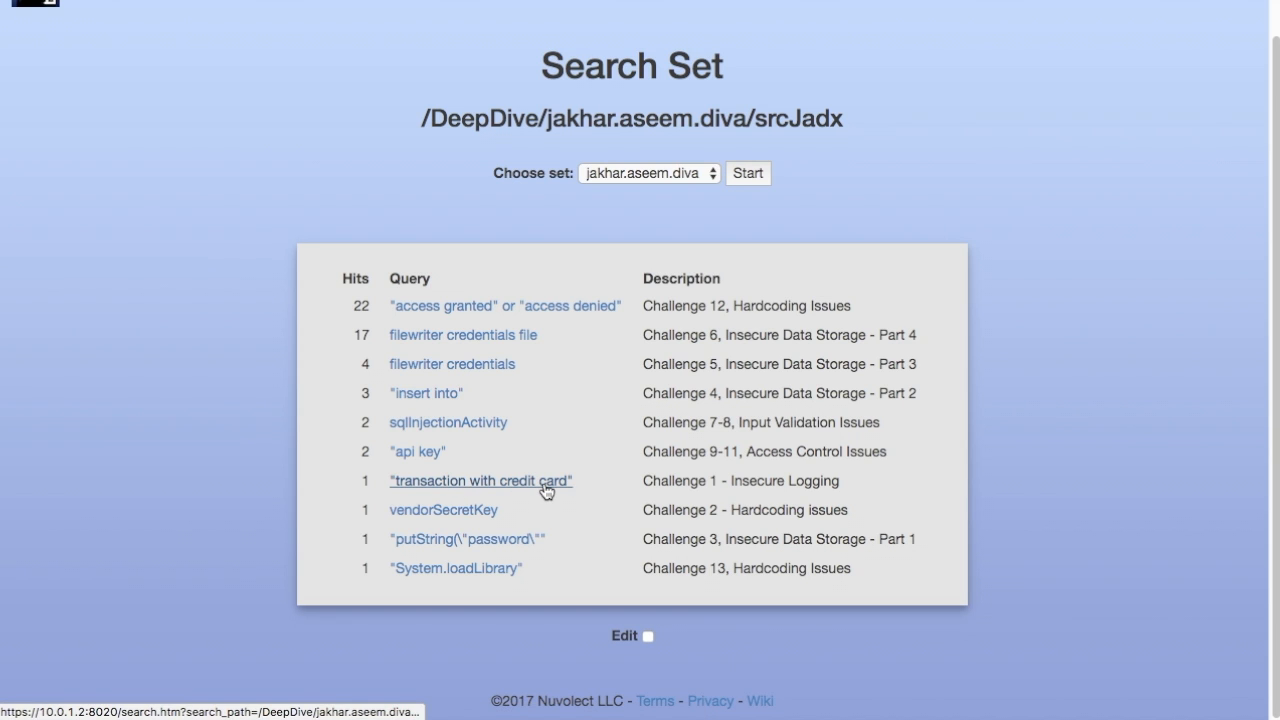
left_click(480, 484)
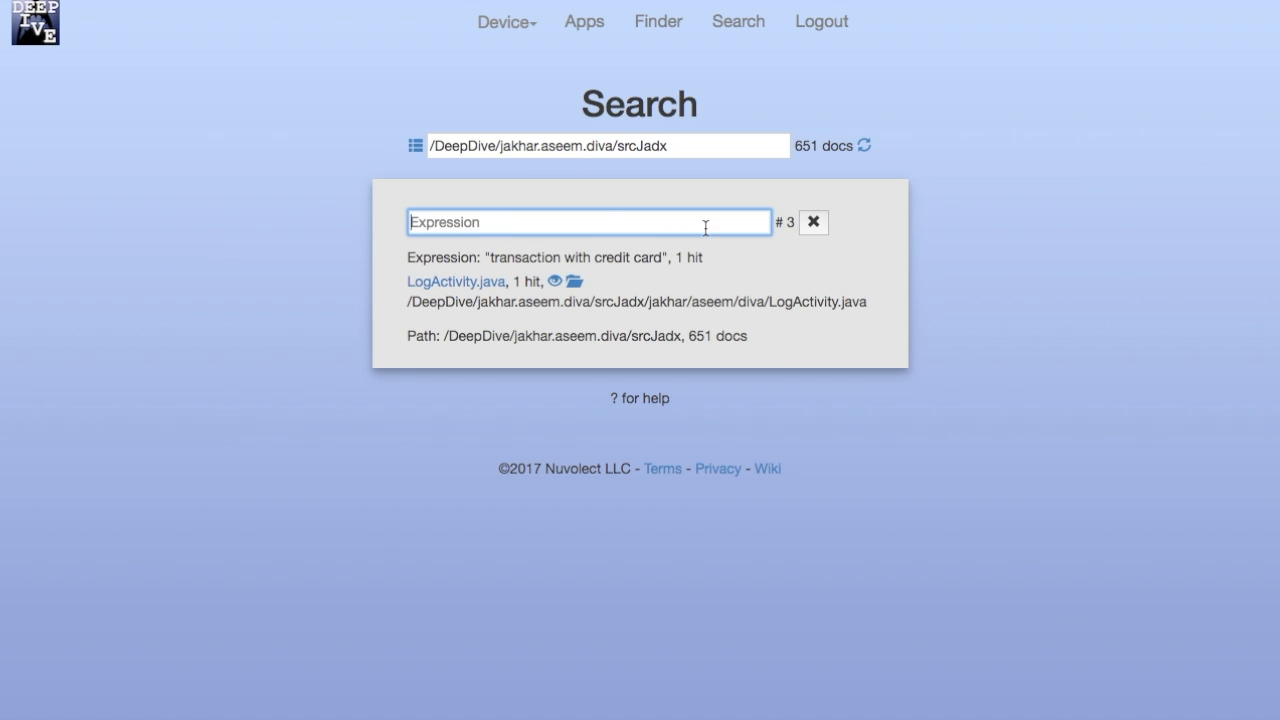
left_click(452, 284)
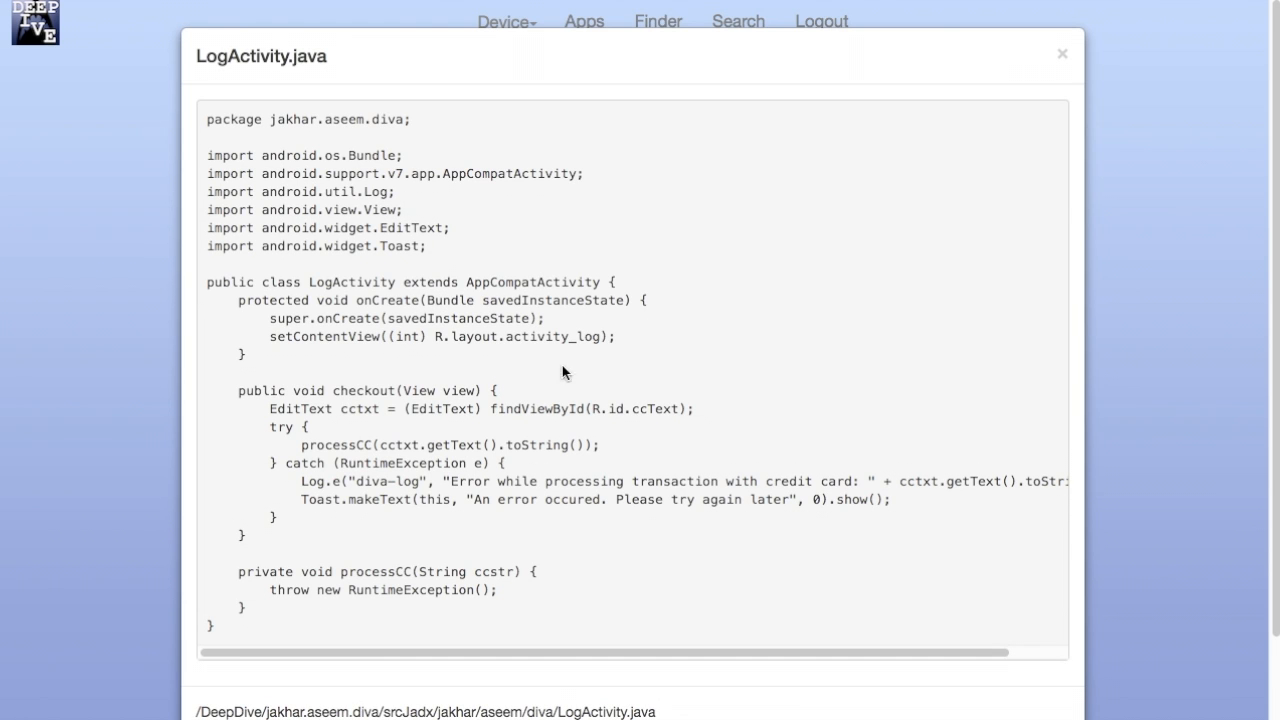
scroll(723, 447, "down", 2)
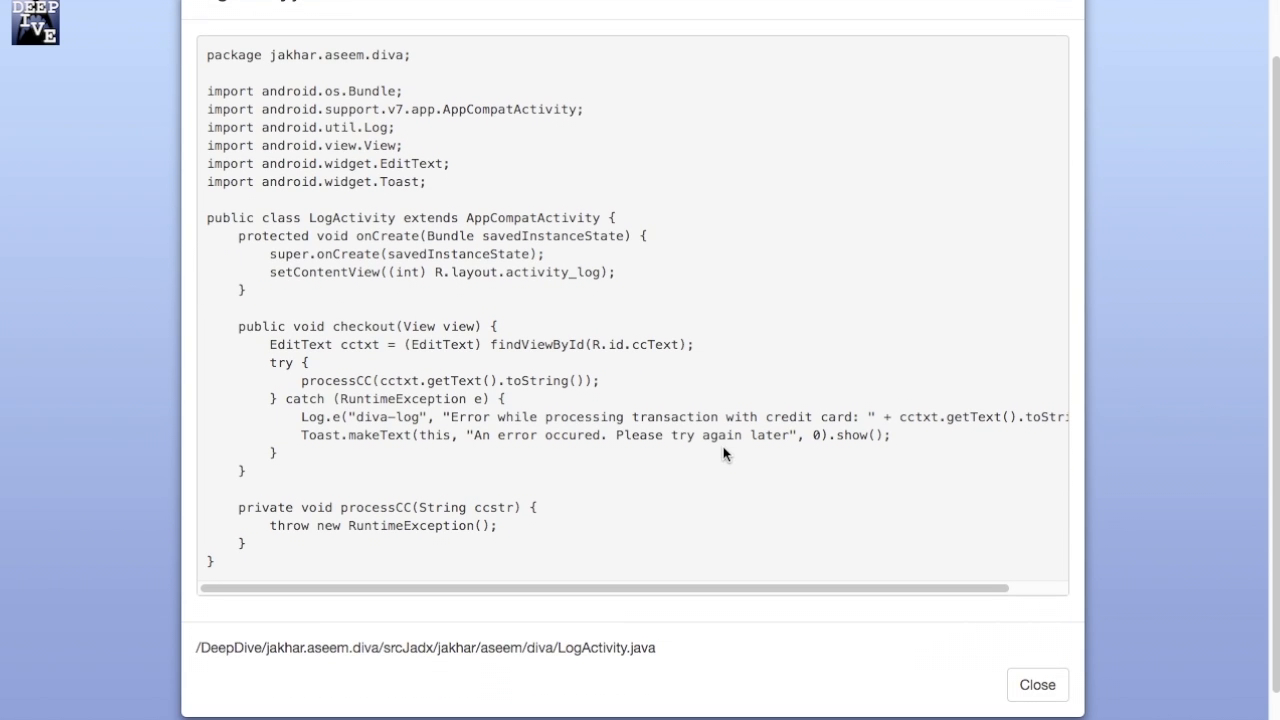
scroll(723, 453, "up", 2)
scroll(723, 453, "down", 1)
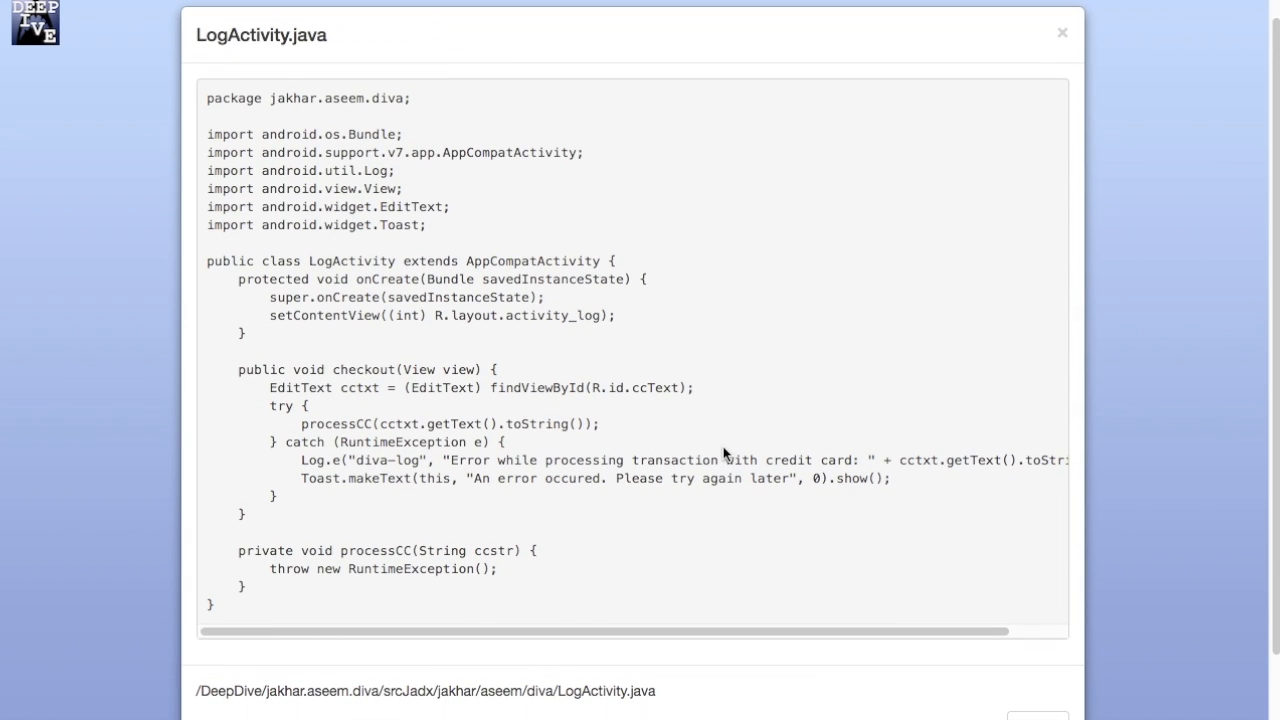
scroll(657, 468, "right", 1)
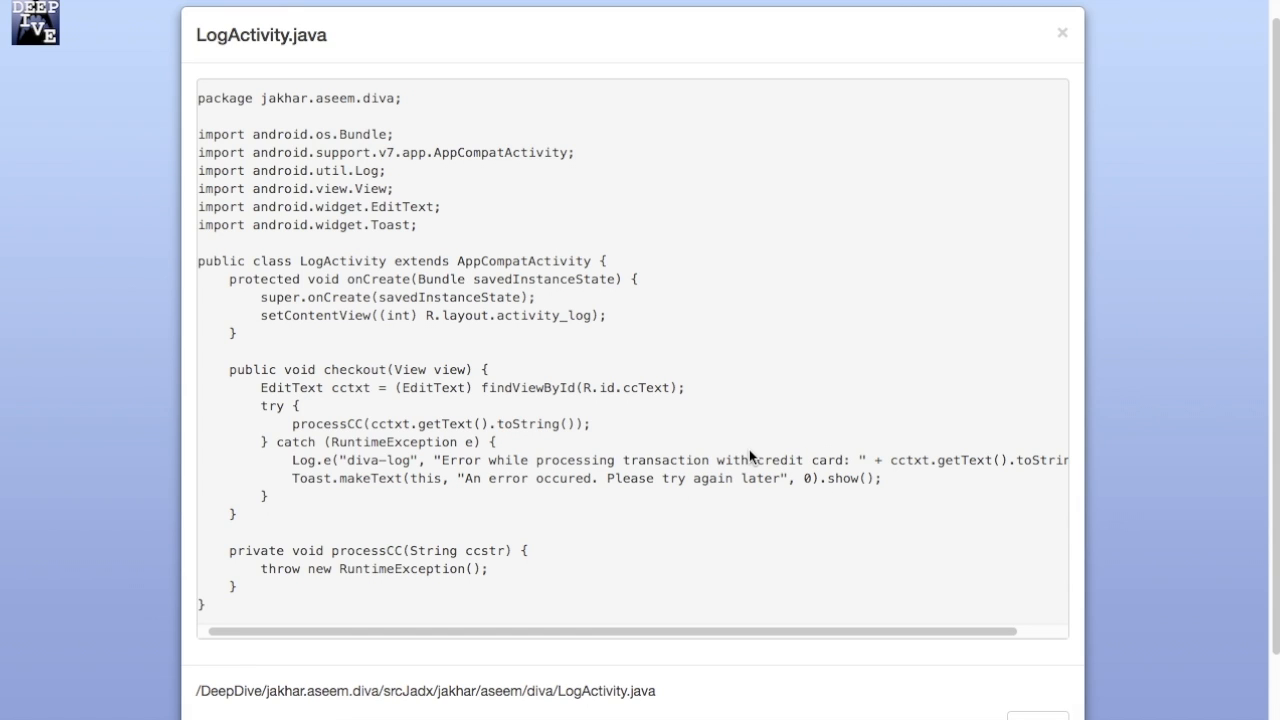
scroll(749, 455, "up", 1)
scroll(749, 455, "left", 1)
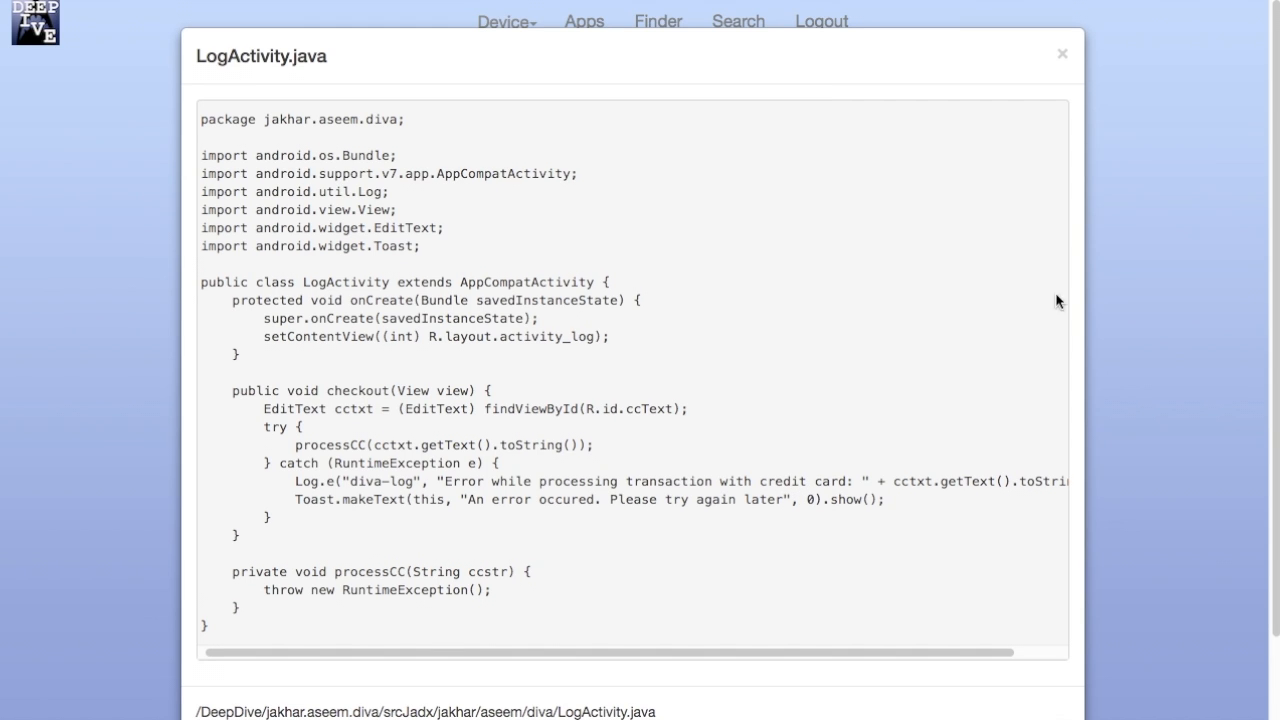
left_click(1063, 48)
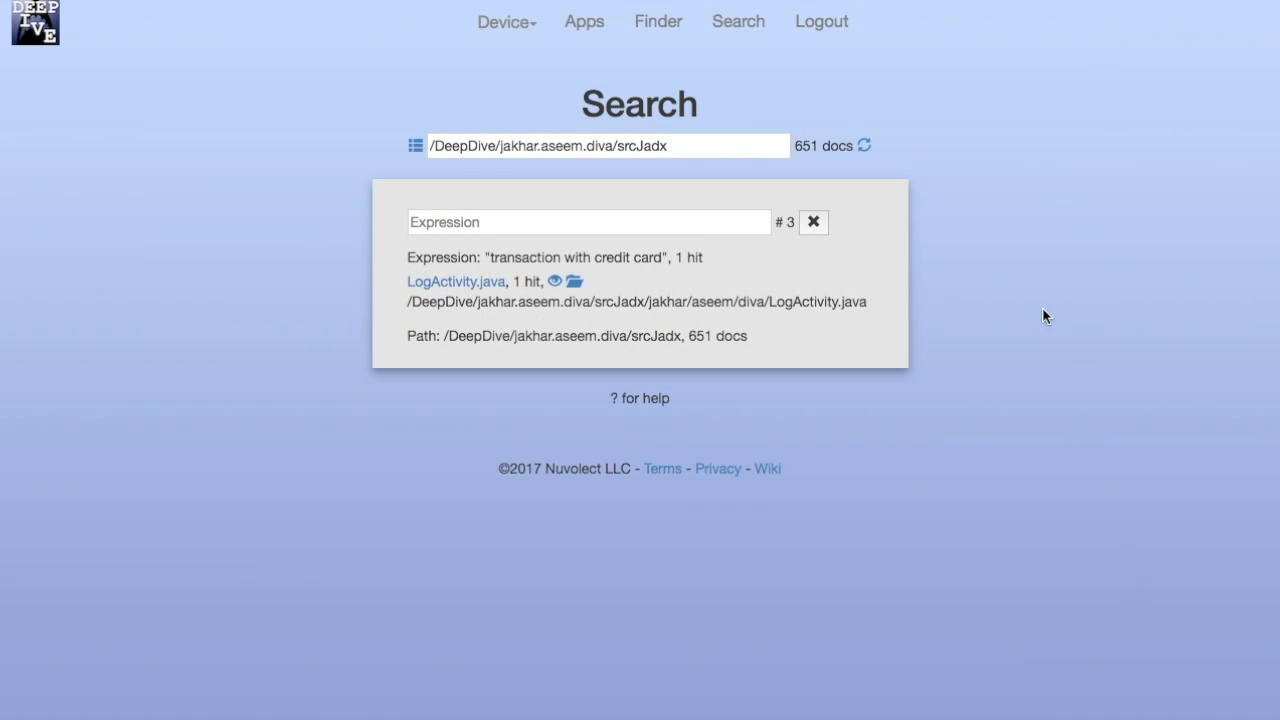
View LogActivity.java on its own full page to read the complete logging line, and return to the search results
left_click(555, 283)
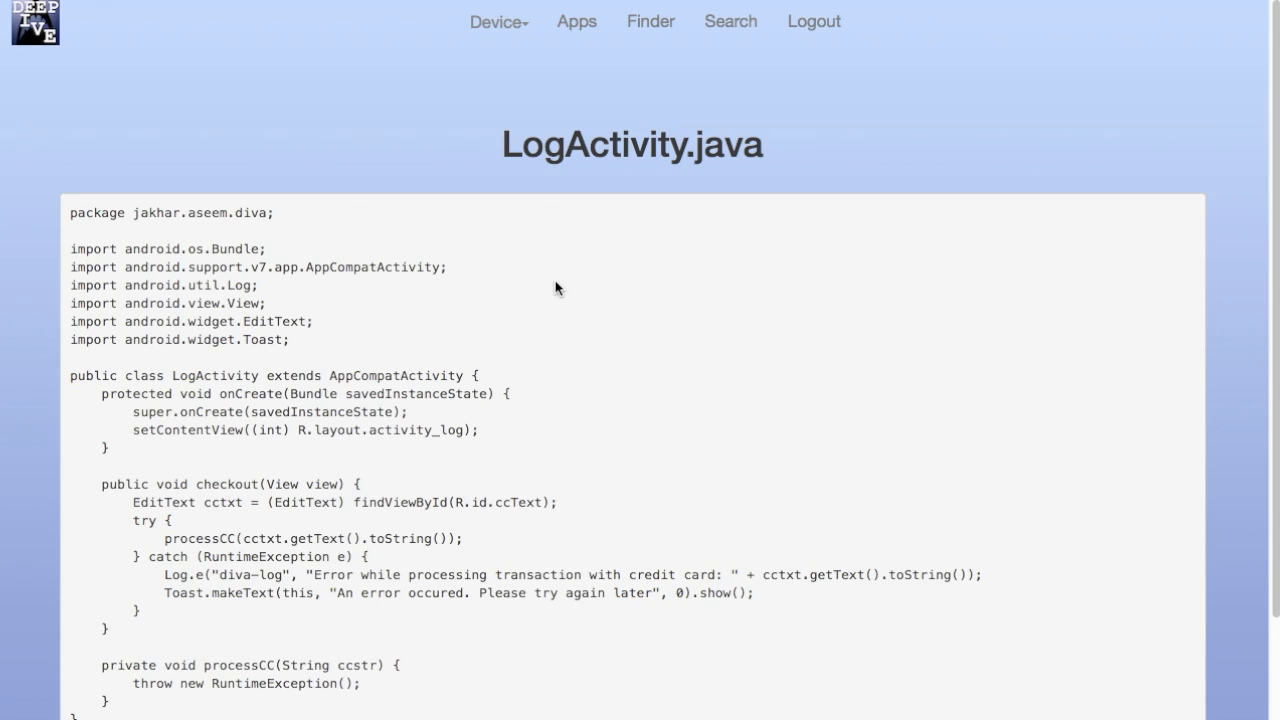
scroll(590, 343, "down", 2)
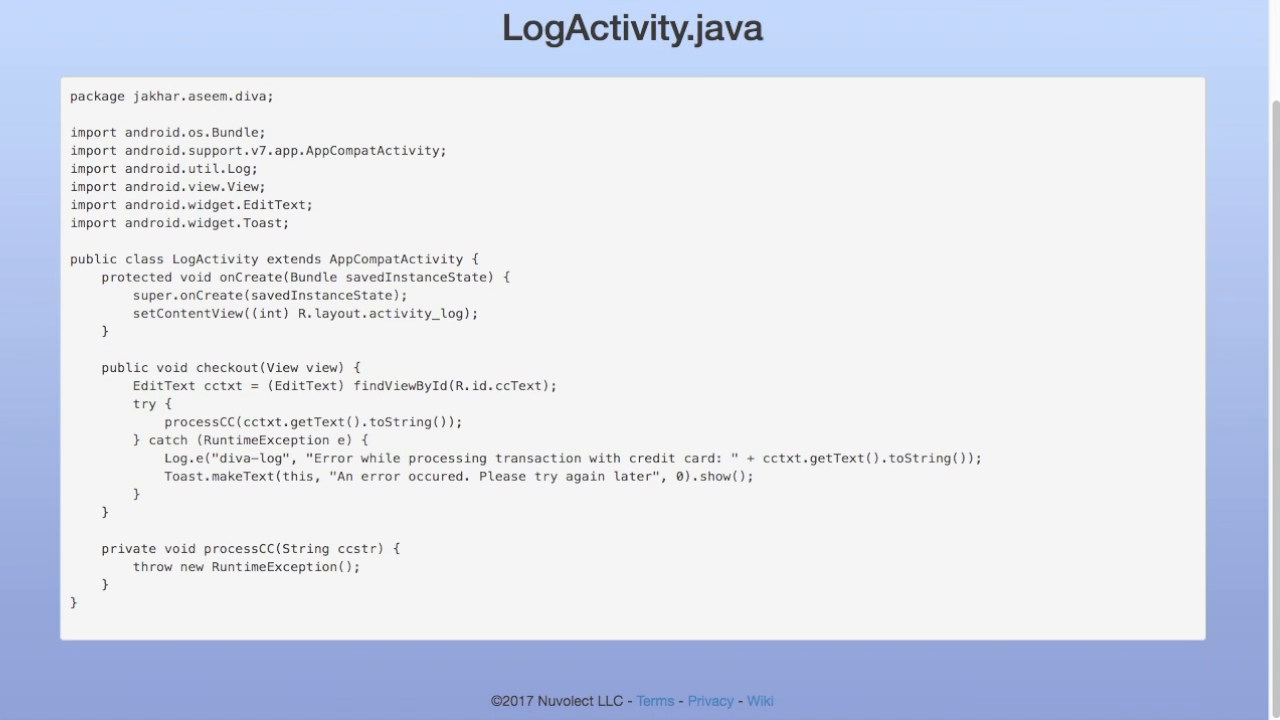
key("alt+Left")
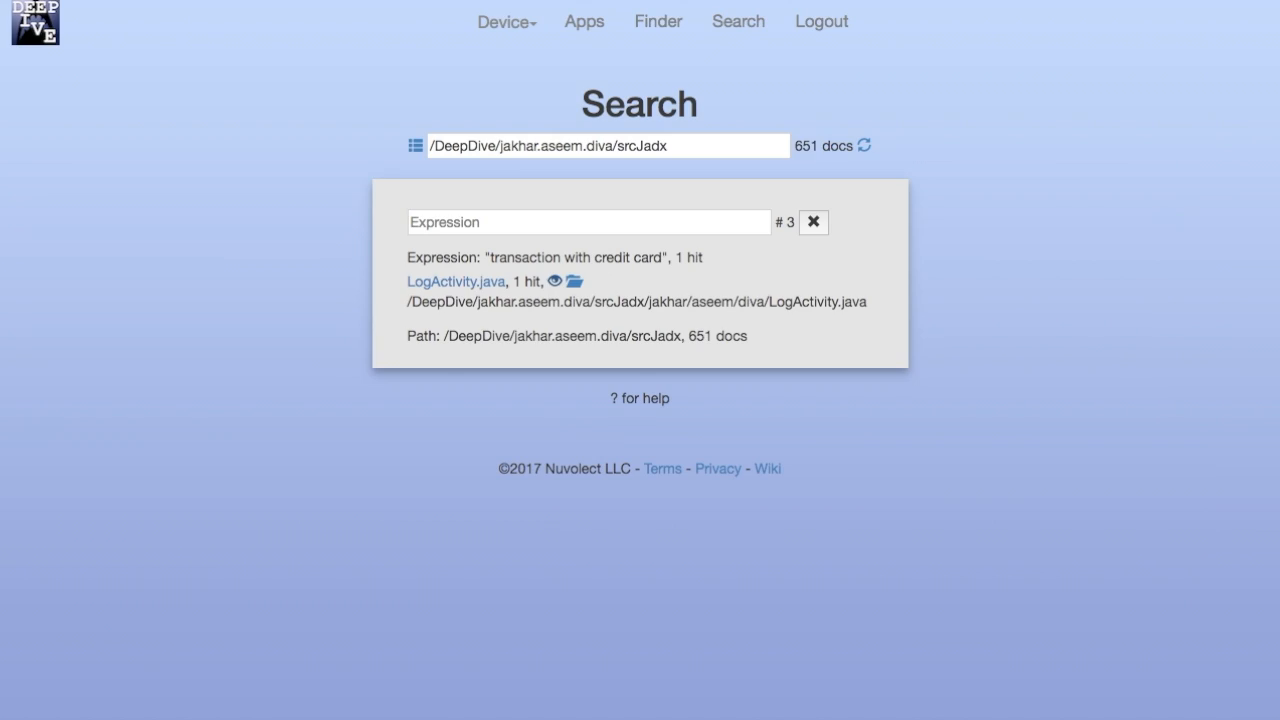
Open the folder containing LogActivity.java from the search result and list the decompiled files in diva
left_click(573, 284)
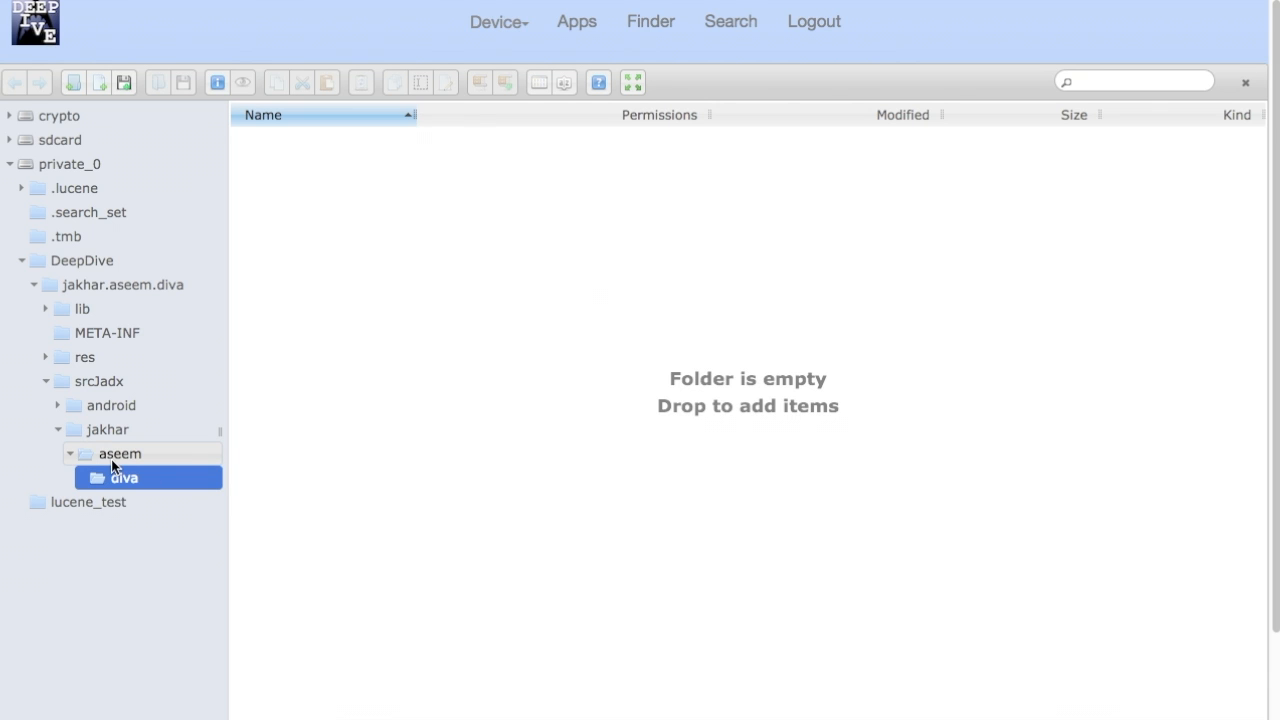
right_click(519, 118)
left_click(545, 134)
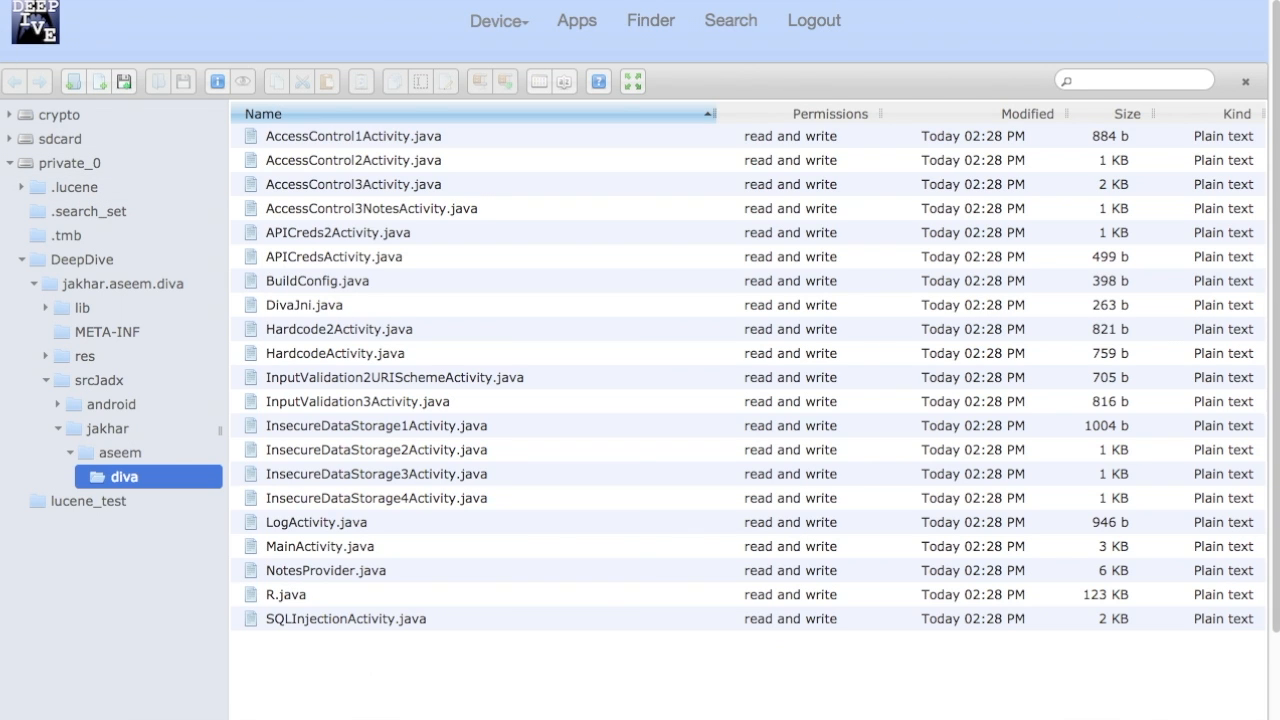
Go back from the diva folder through the search results and search set to the empty srcJadx search page
key("ctrl+Tab")
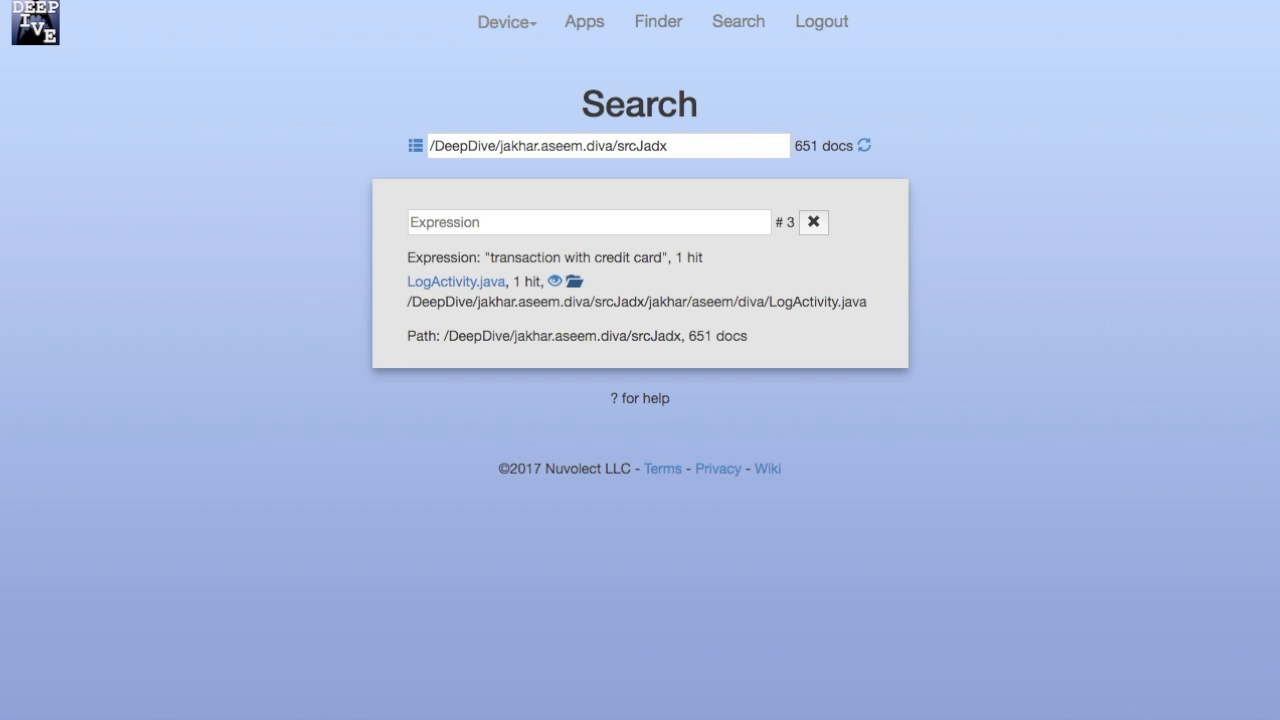
key("ctrl+Tab")
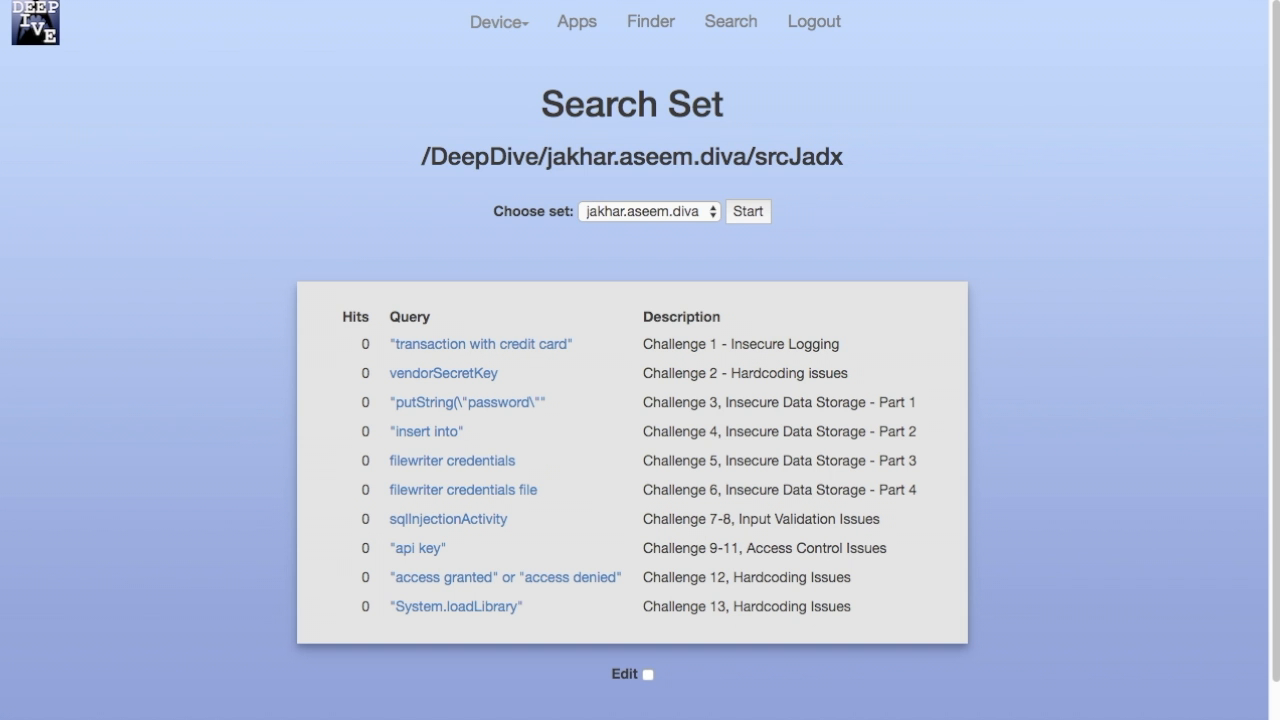
key("ctrl+shift+Tab")
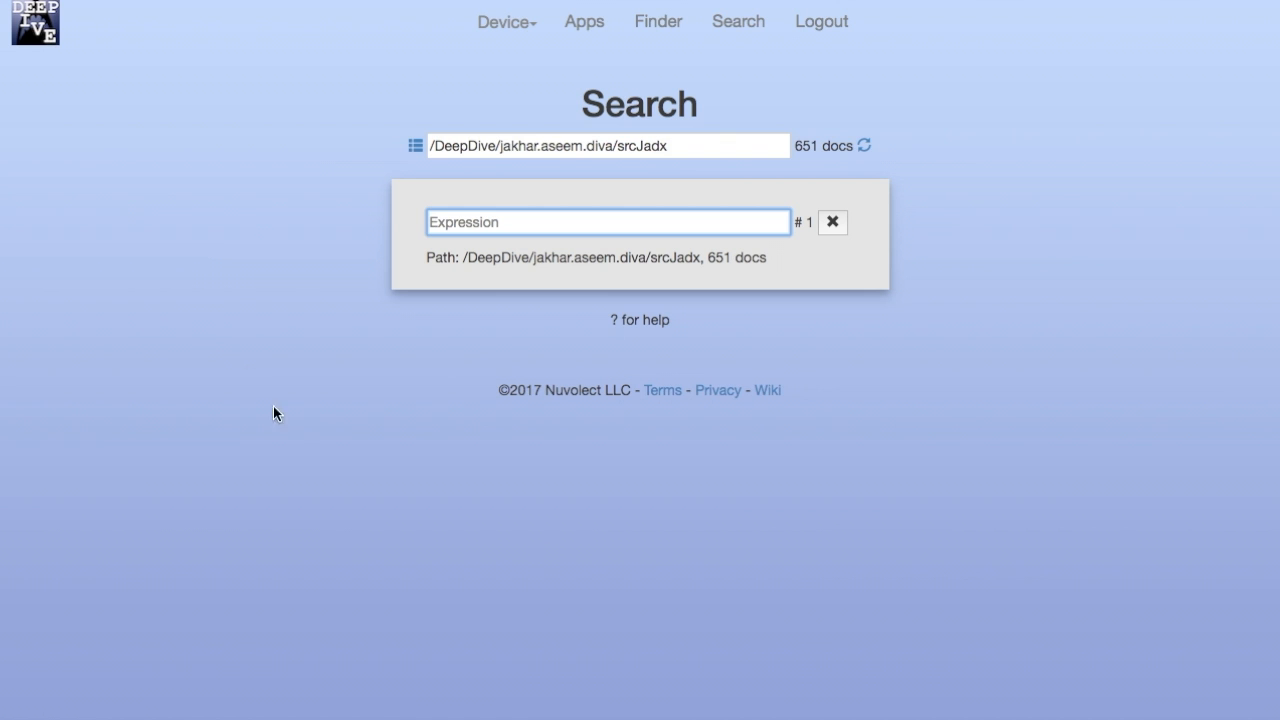